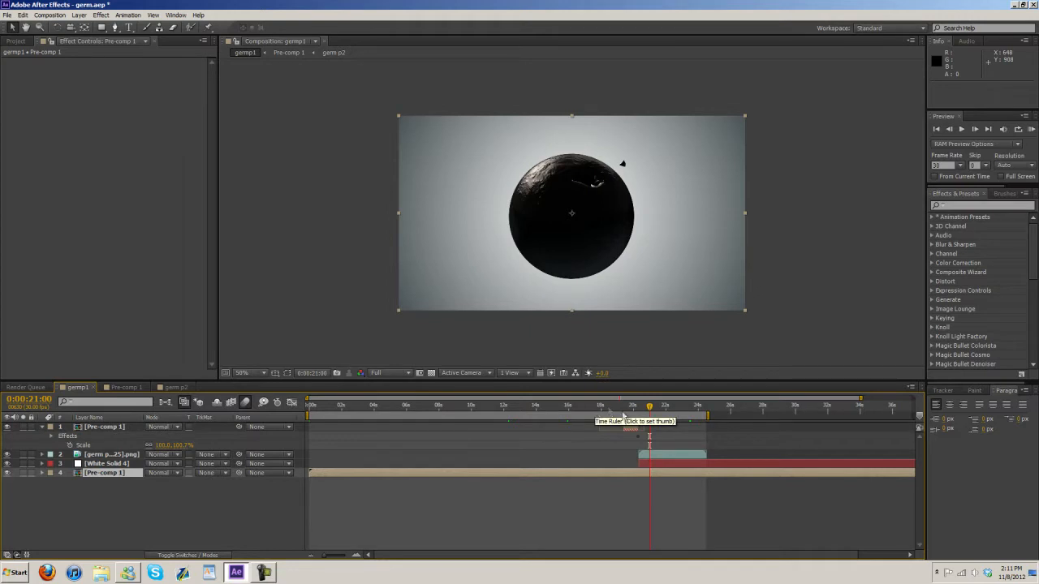
- Scrub through the germp1 composition's timeline to review the animation, ending at 0:00:14:00
click(360, 410)
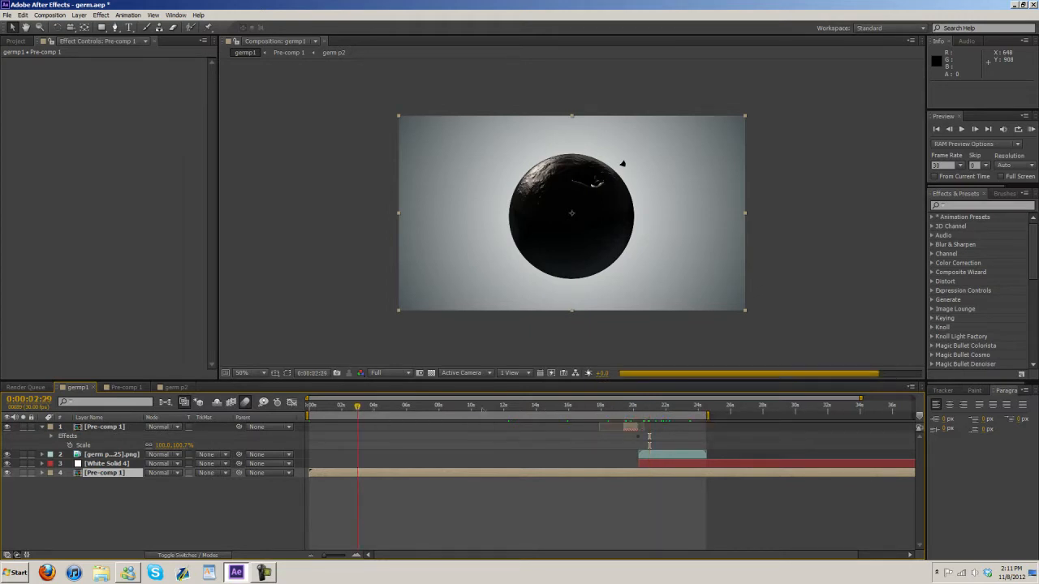
click(448, 409)
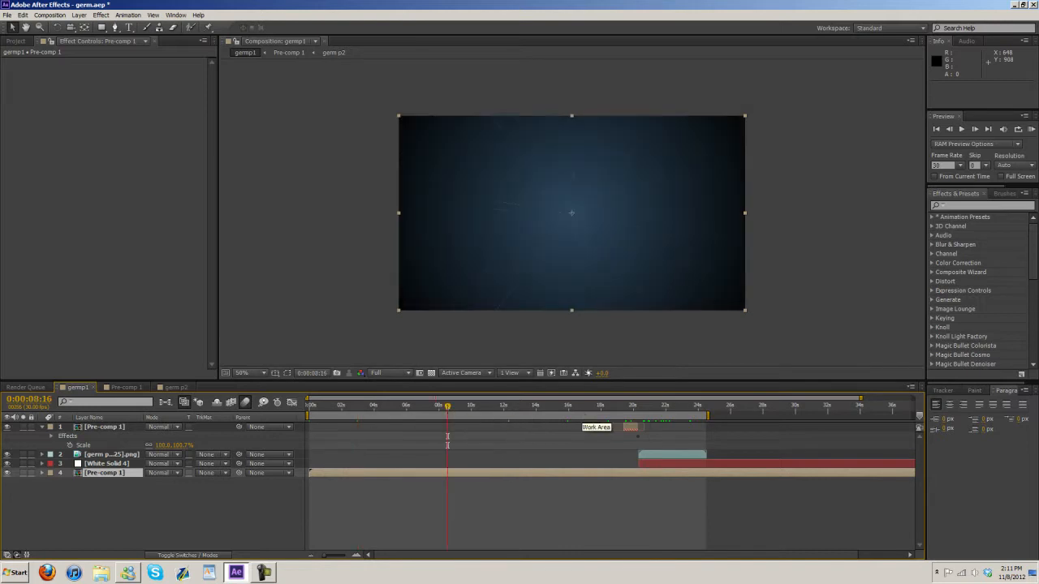
click(590, 409)
drag(590, 410, 536, 408)
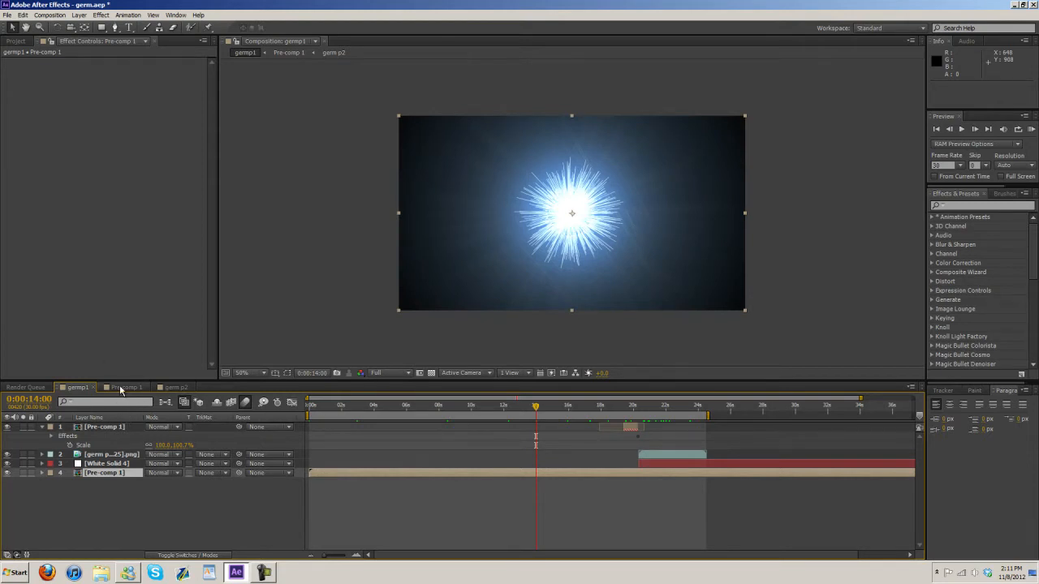
- Open the Pre-comp 1 composition and scrub its timeline to 0:00:05:04
click(119, 386)
drag(316, 409, 354, 414)
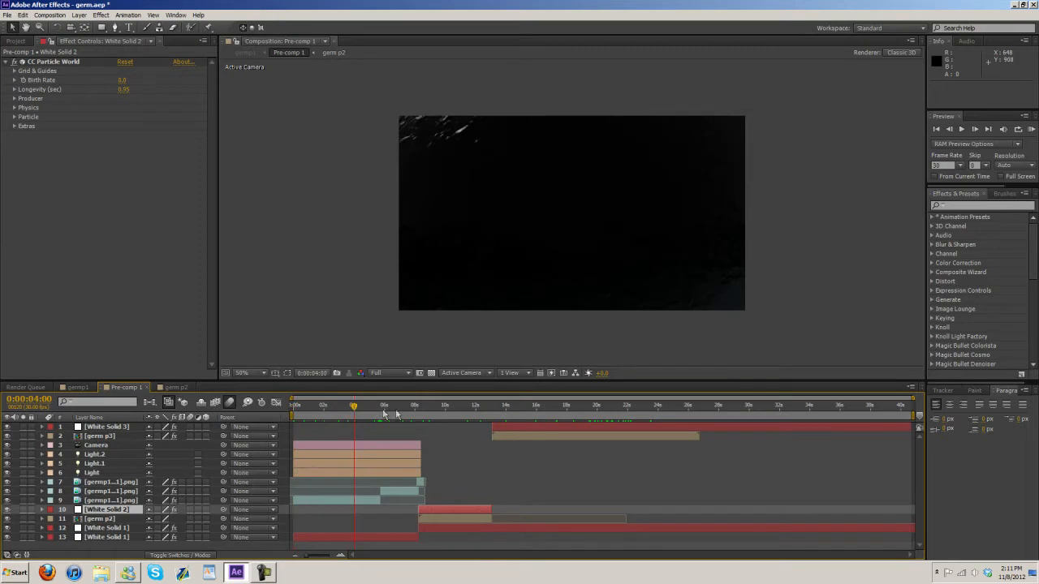
click(371, 408)
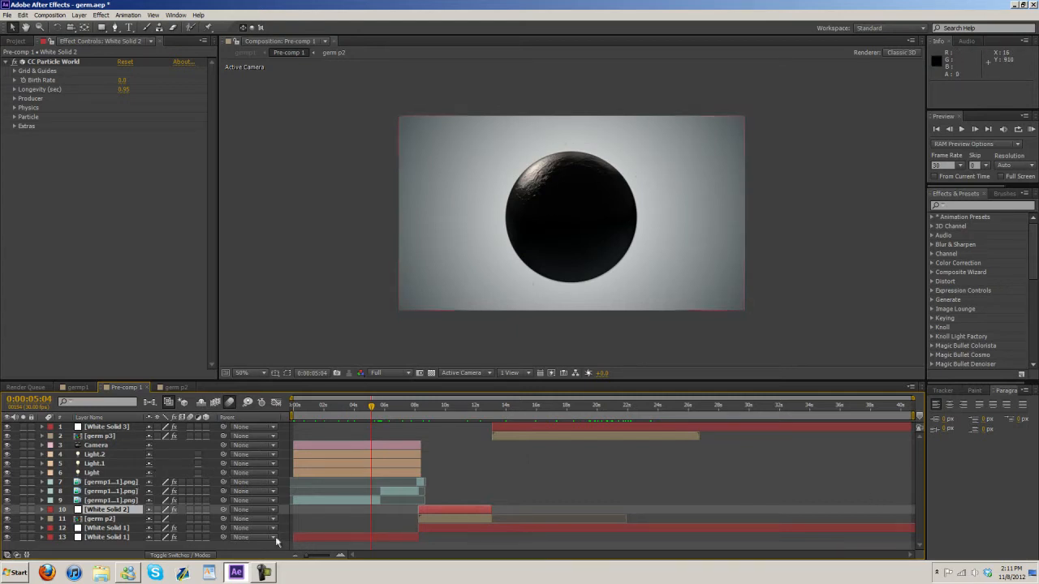
- Toggle the bottom White Solid 1 layer off and on, and select it to view its Ramp effect settings
click(7, 537)
click(7, 537)
click(101, 537)
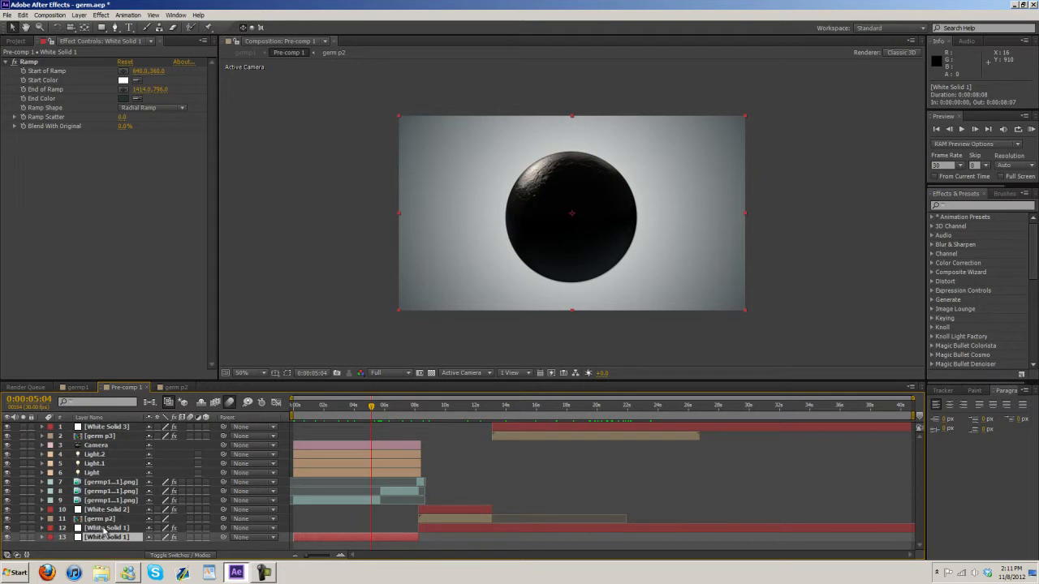
- Review the effects on the upper White Solid 1, germp1 image sequence, Light.2, Camera and germ p3 layers
click(103, 529)
click(107, 501)
click(109, 483)
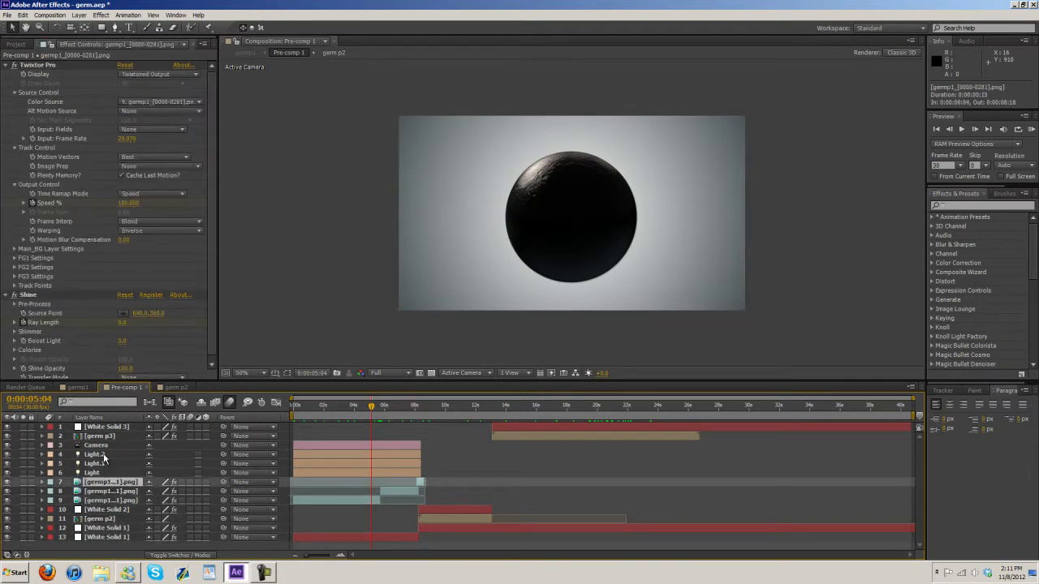
click(101, 455)
click(101, 445)
click(124, 437)
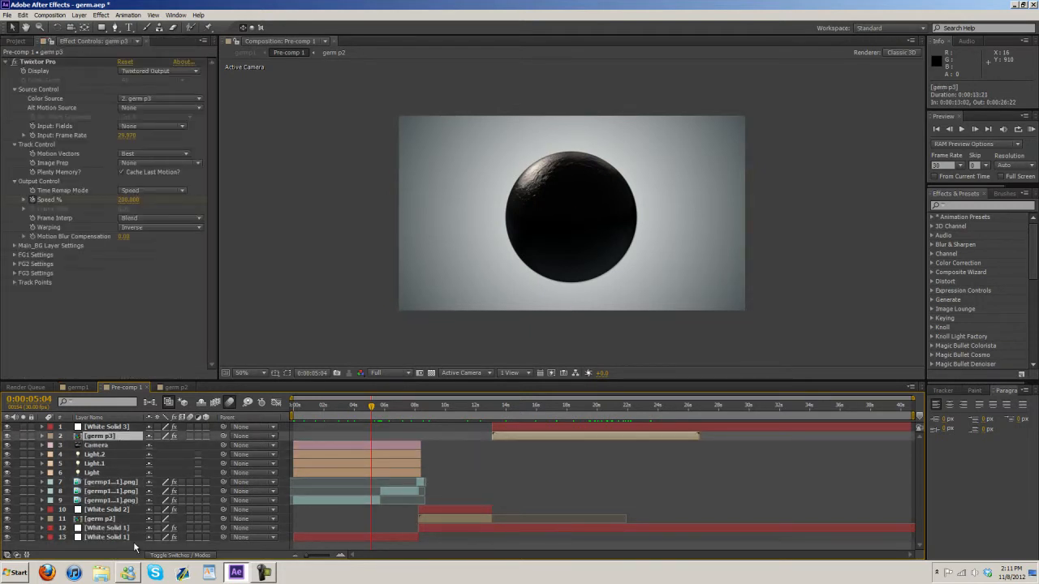
- Compare the Ramp effect settings of the two White Solid 1 background layers
click(126, 538)
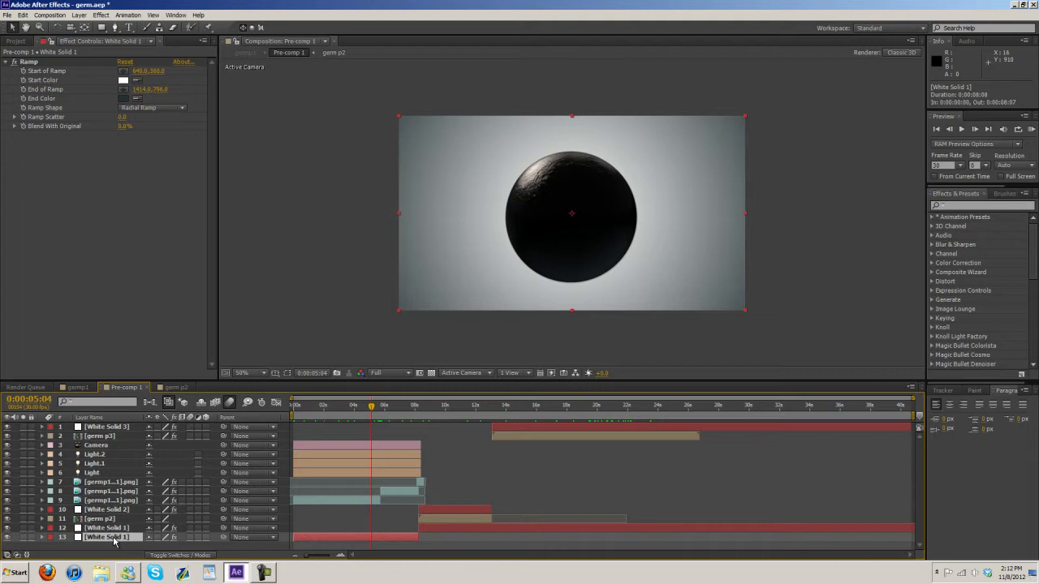
click(115, 528)
click(115, 537)
click(114, 529)
click(114, 538)
- Examine the transition between the two backgrounds around eight seconds frame by frame, and return to 0:00:04:23
drag(431, 410, 442, 412)
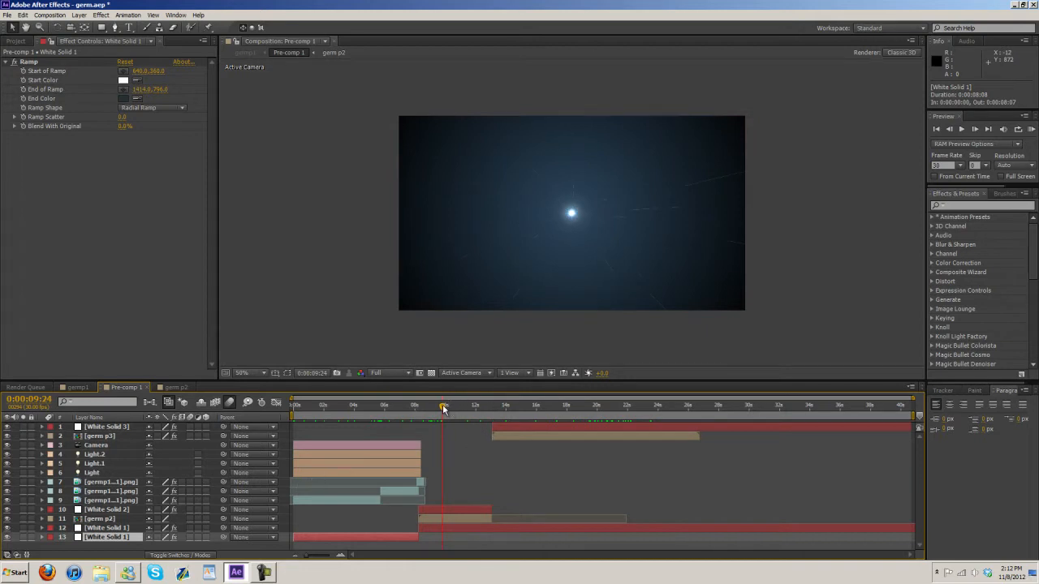
drag(443, 408, 382, 415)
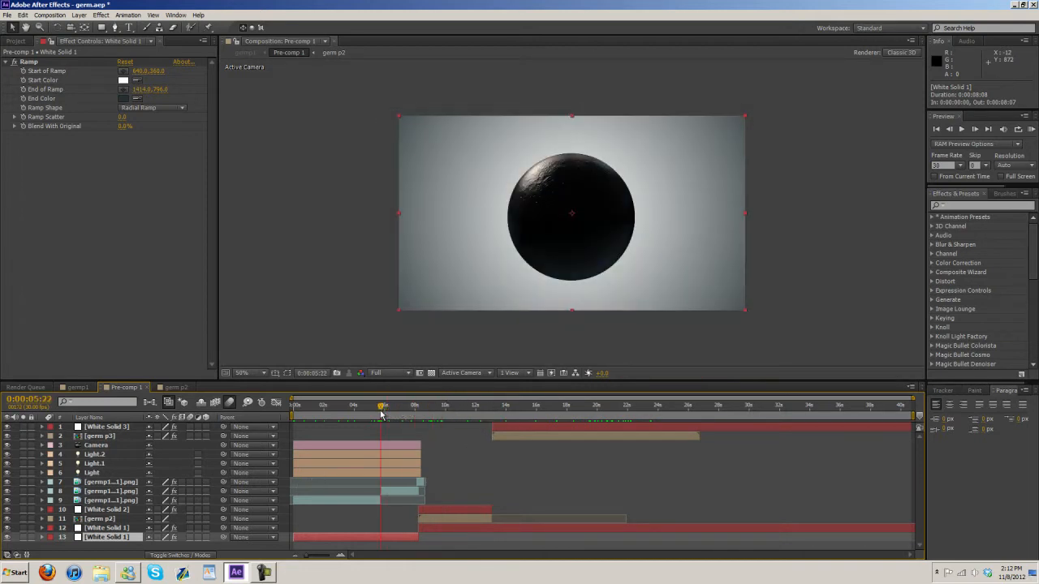
click(432, 406)
drag(430, 411, 412, 411)
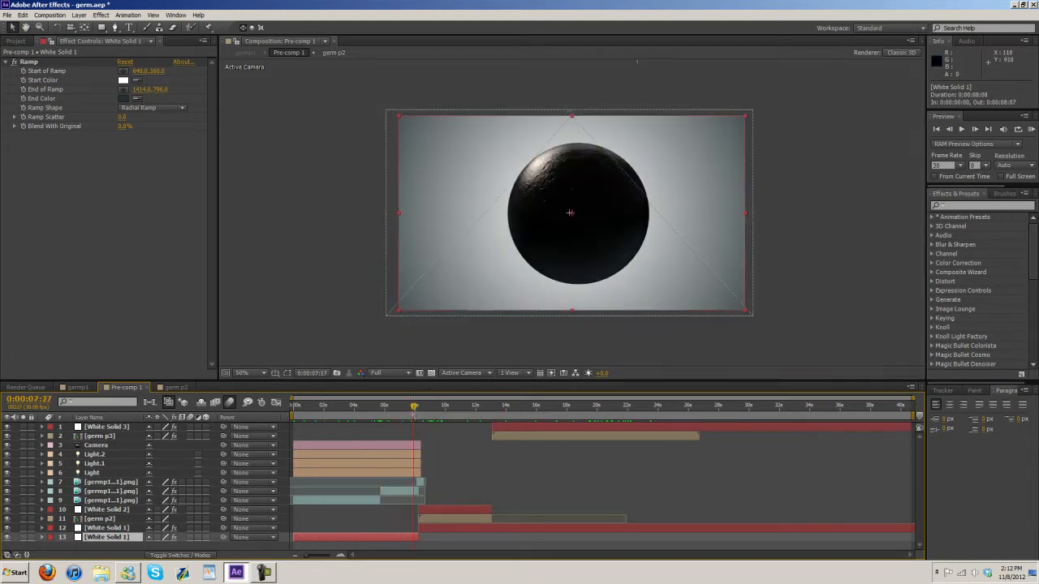
click(974, 130)
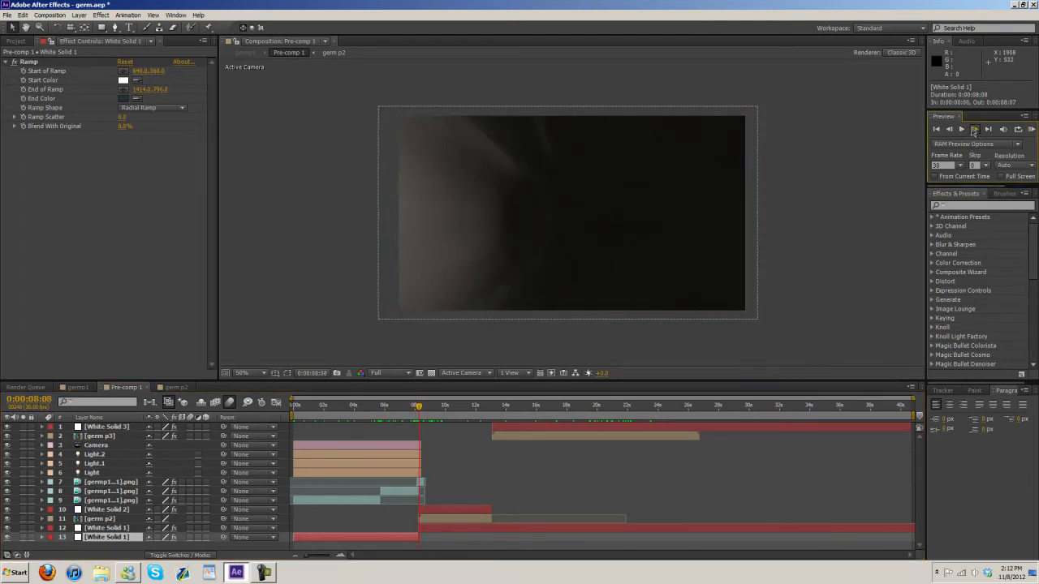
click(974, 130)
click(974, 130)
drag(420, 412, 366, 416)
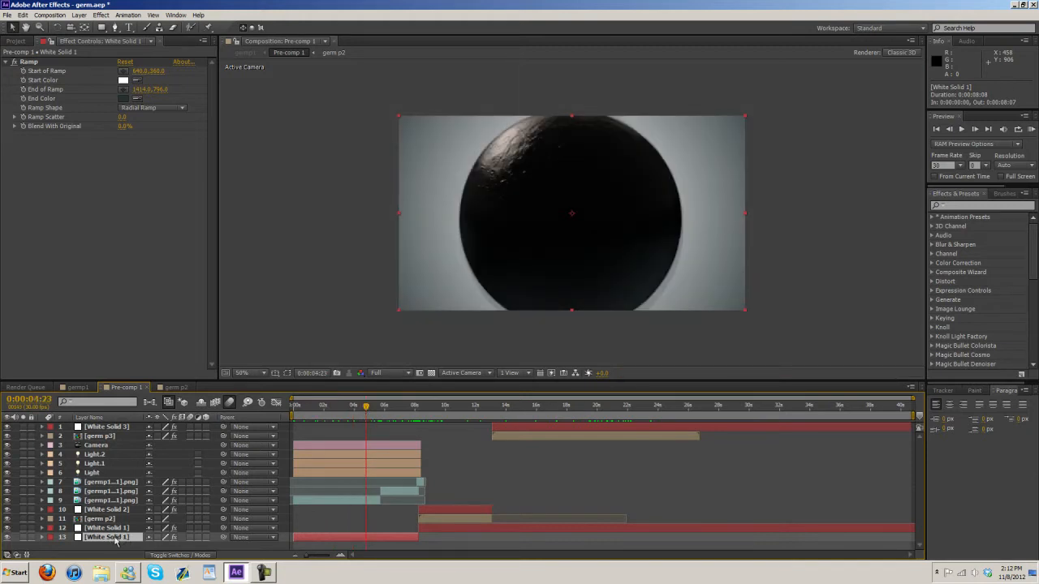
- Check the Generate effects and the bottom White Solid 1 layer's ramp shape options, keeping Radial Ramp
click(101, 15)
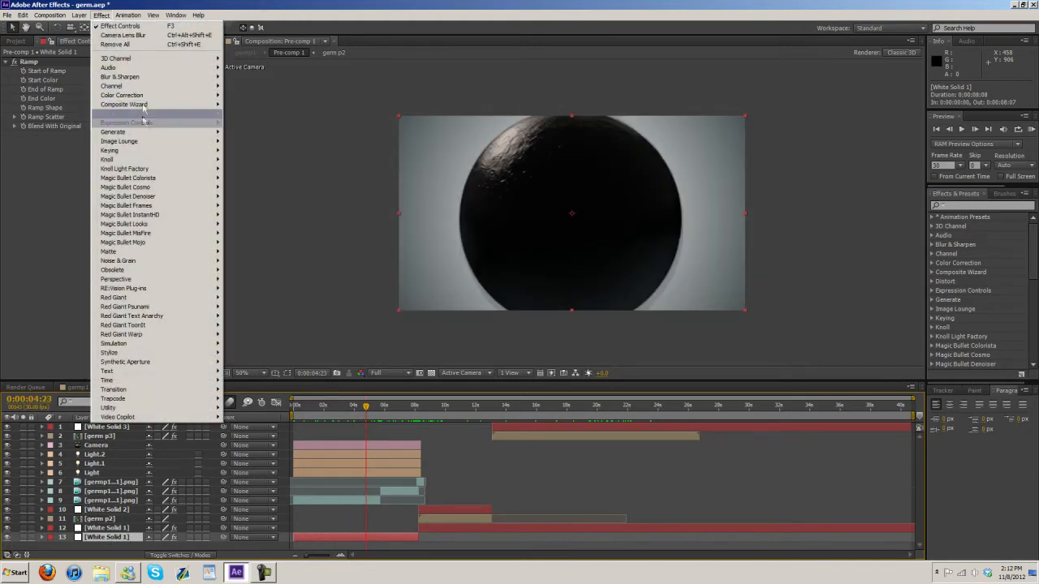
mouse_move(194, 134)
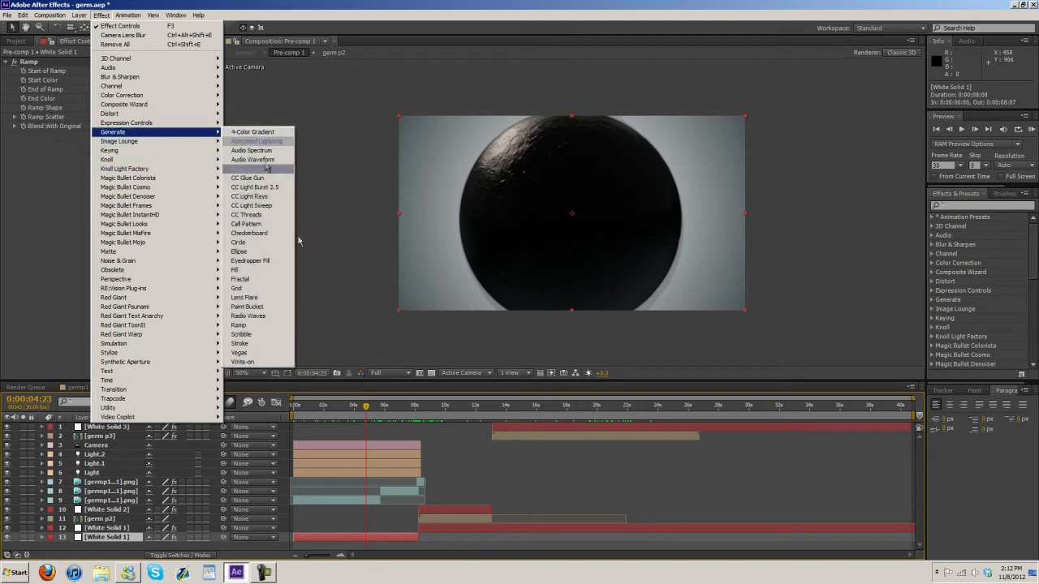
click(8, 188)
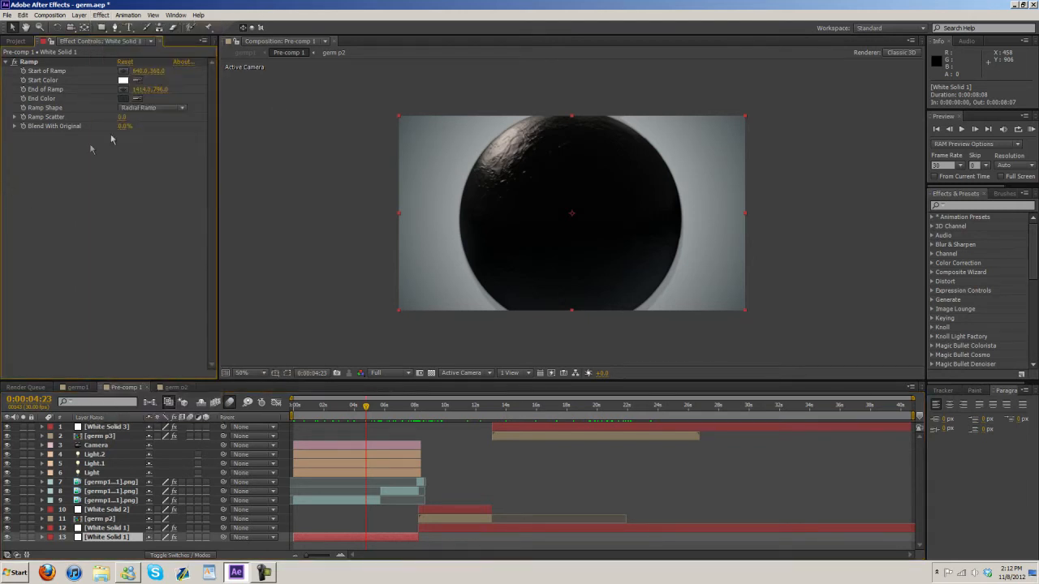
click(136, 109)
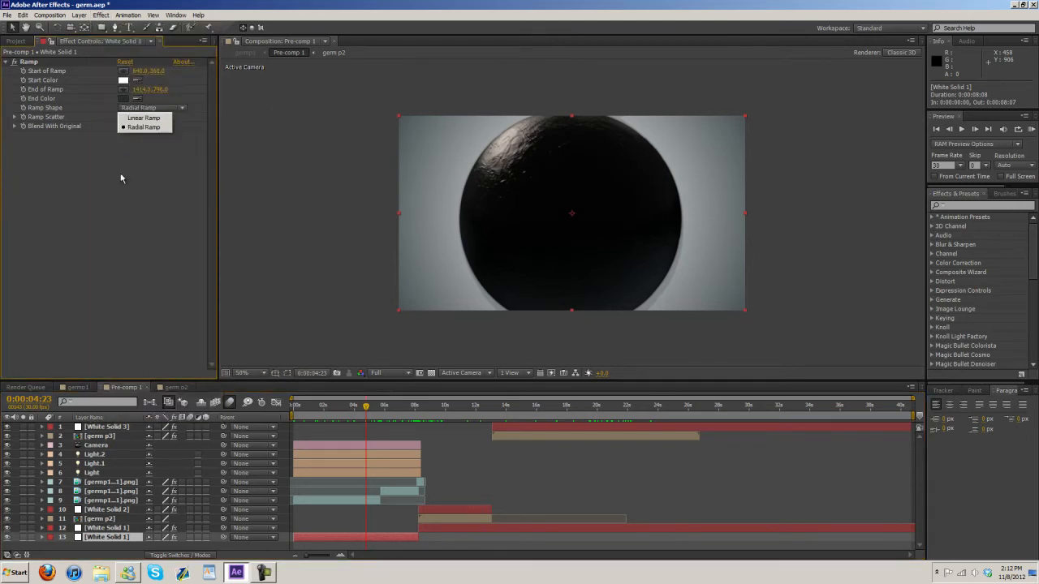
click(145, 128)
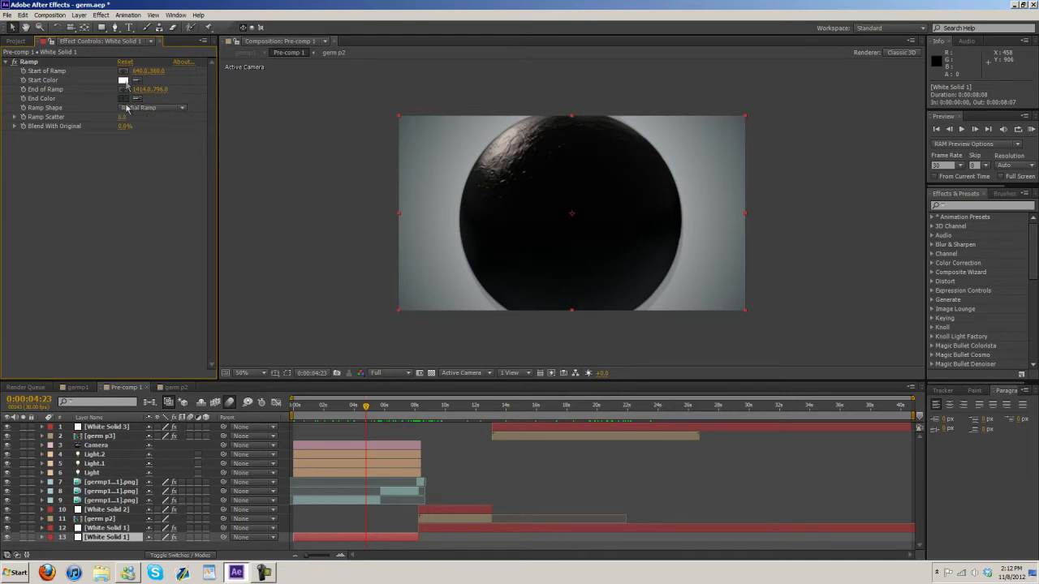
click(108, 537)
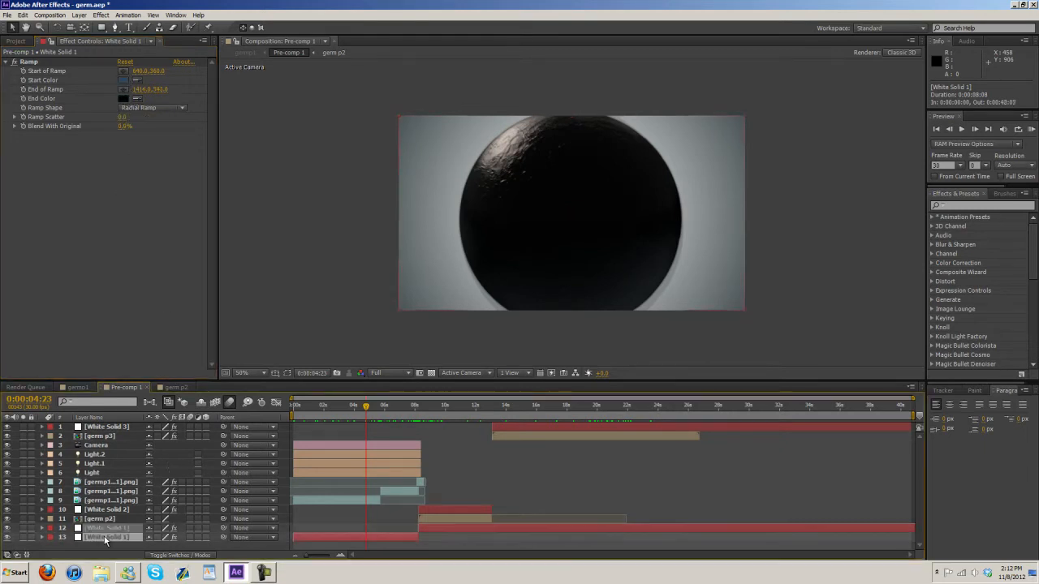
- Examine the Twixtor Pro and Shine settings of the topmost germp1 image sequence layer across the frames around eight seconds
drag(367, 410, 419, 410)
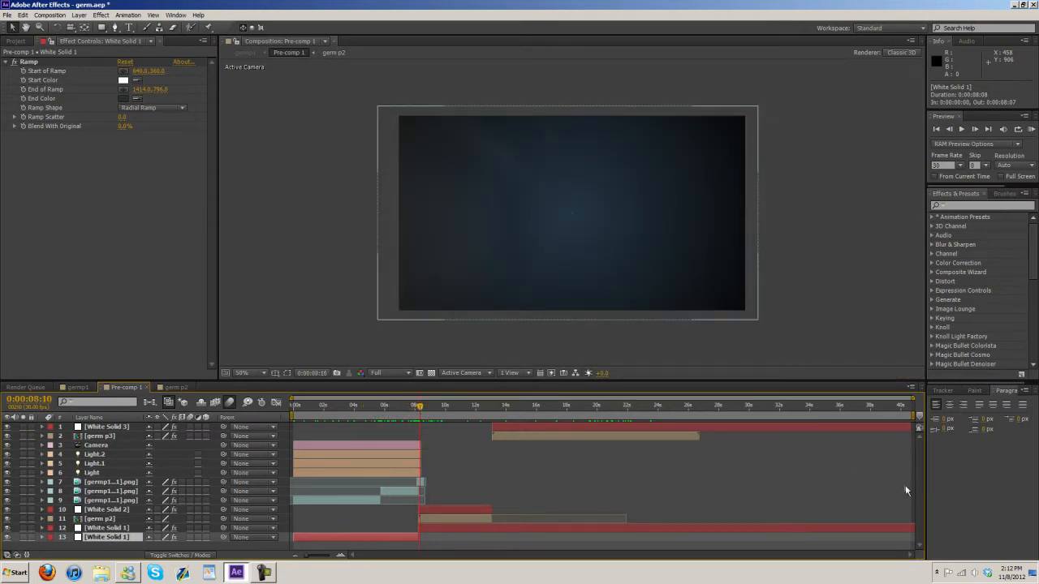
click(409, 482)
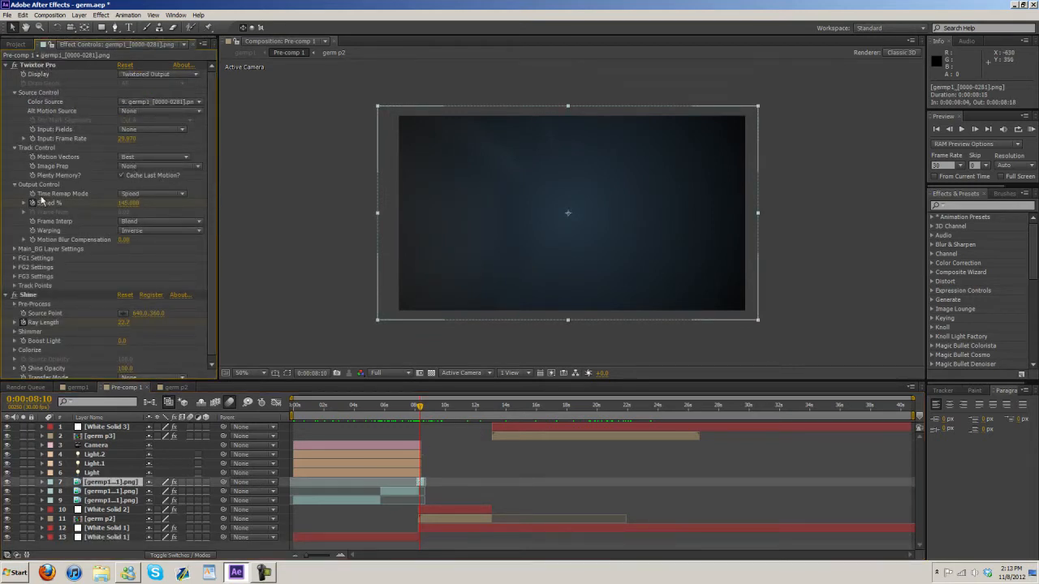
drag(419, 406, 416, 408)
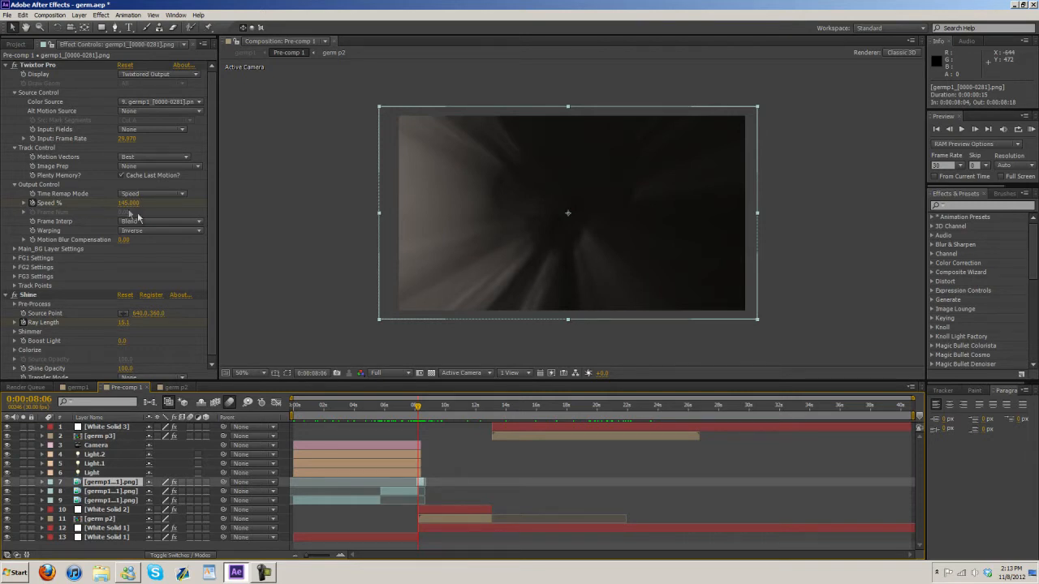
drag(416, 409, 417, 409)
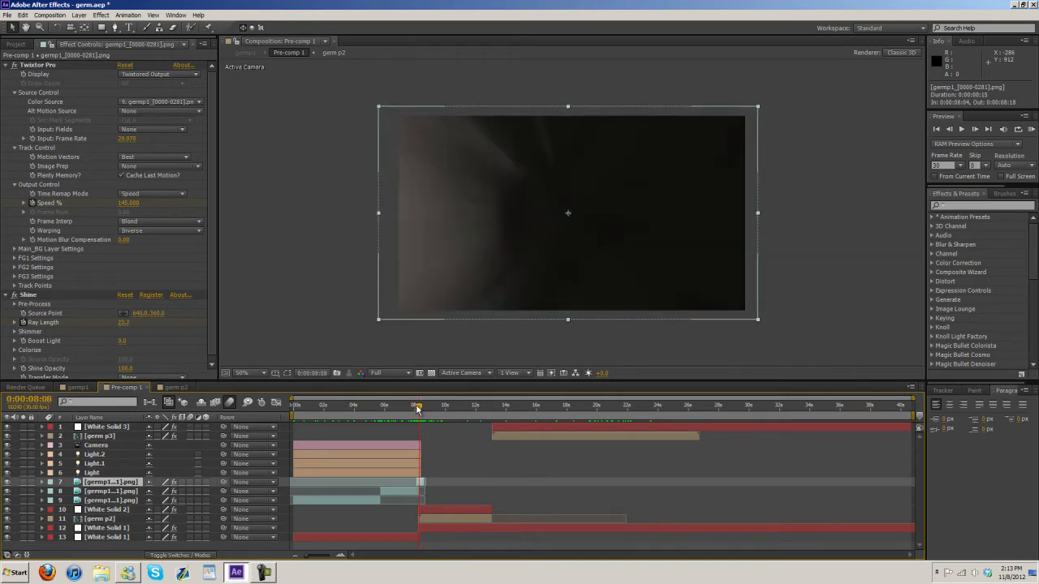
scroll(138, 369, down, 1)
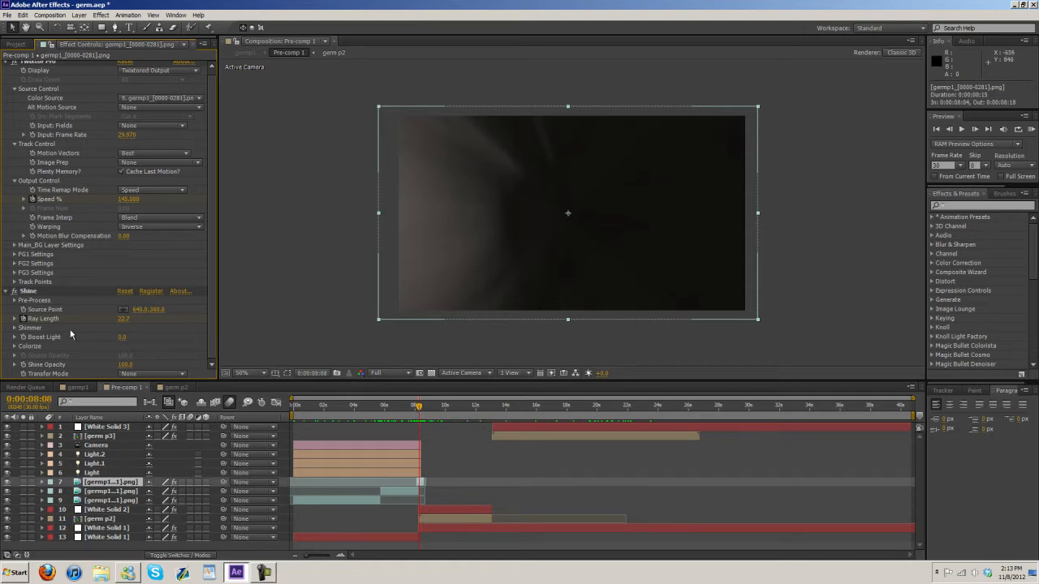
drag(418, 411, 416, 410)
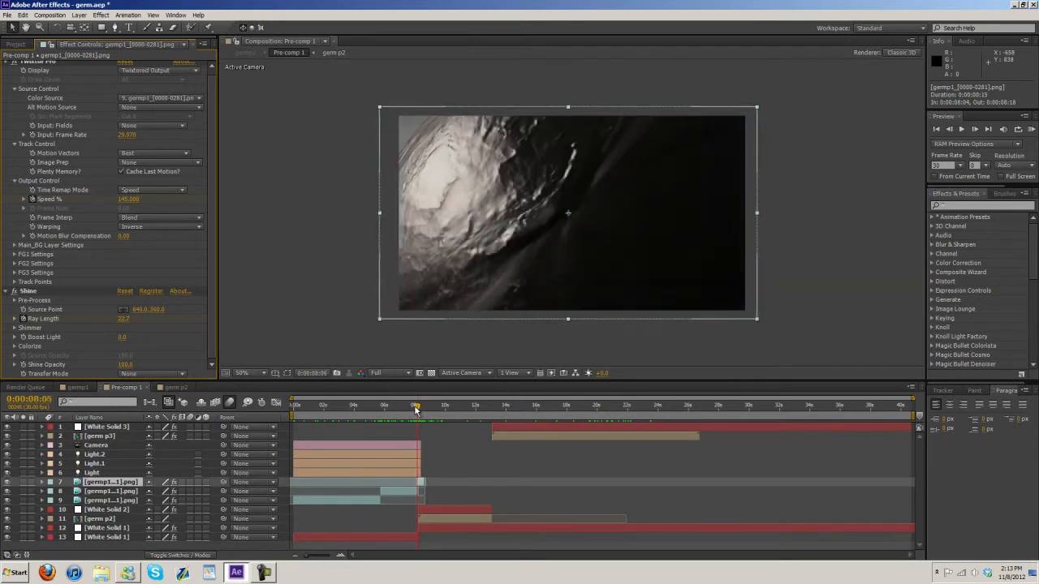
click(976, 130)
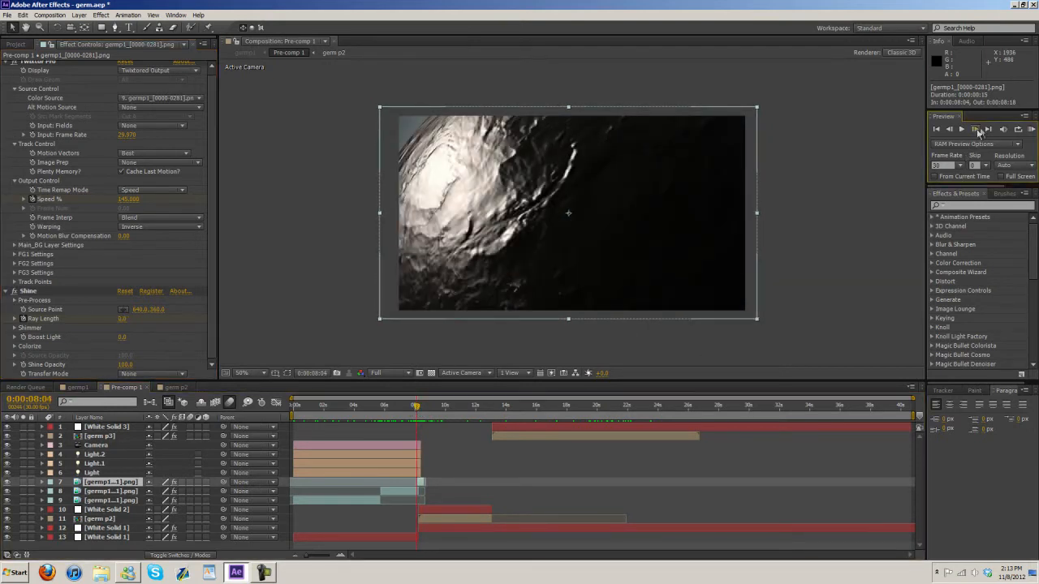
click(976, 130)
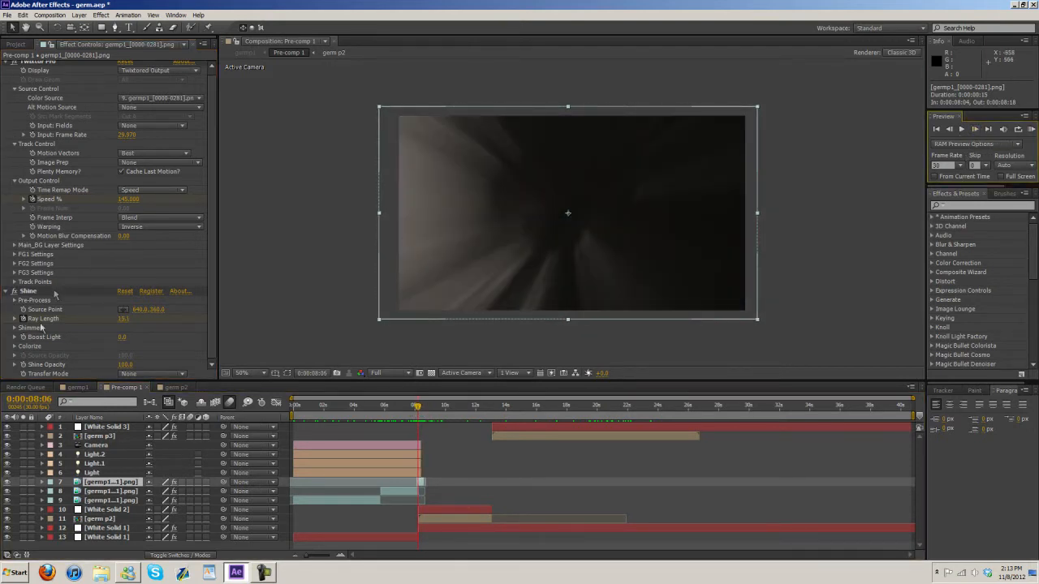
- Expand the topmost germp1 image layer to examine its Shine and transform keyframes frame by frame, and collapse it again
click(42, 482)
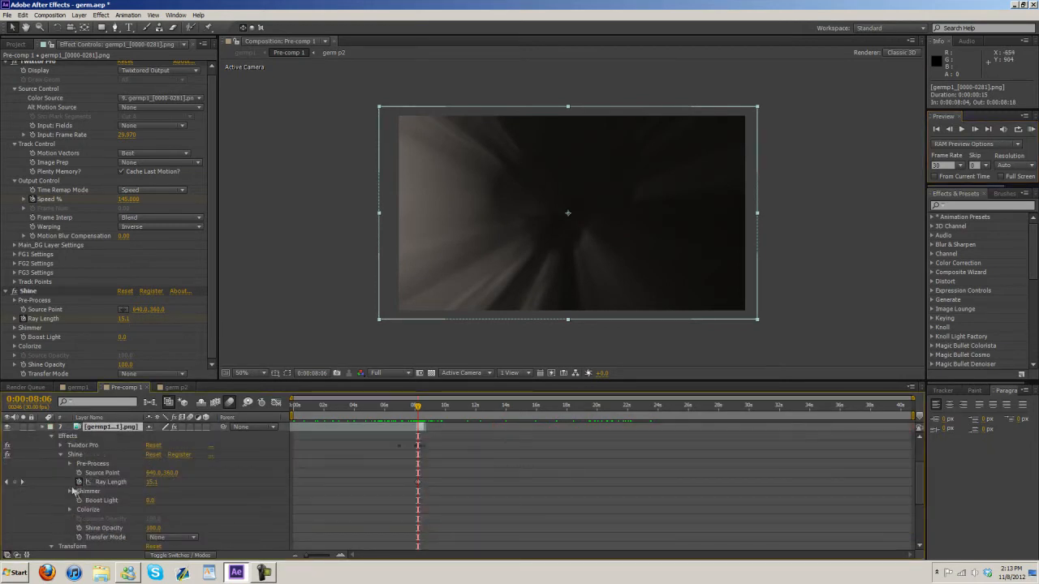
scroll(276, 482, down, 5)
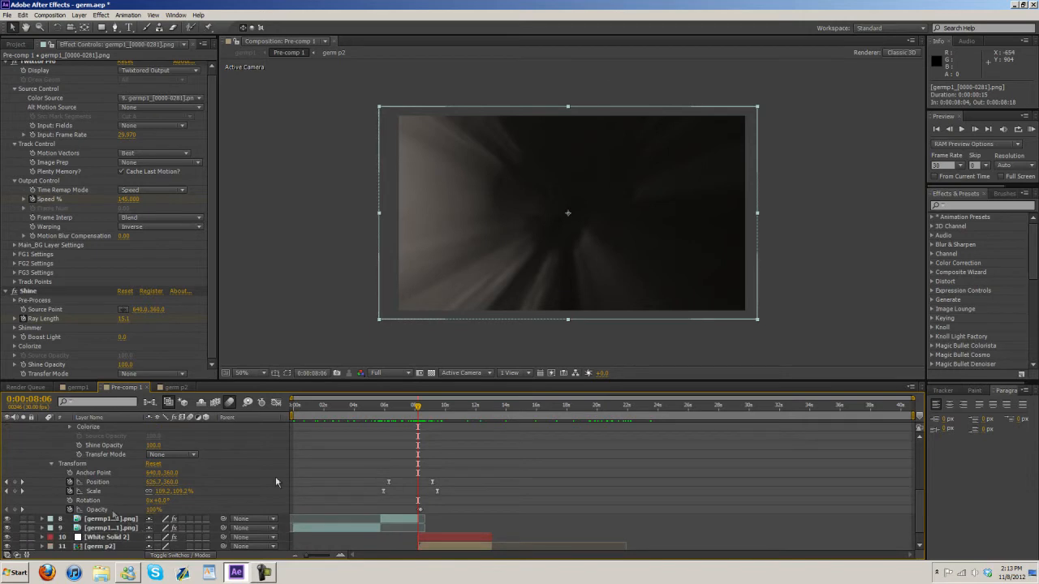
click(975, 130)
click(975, 130)
click(975, 130)
click(975, 130)
click(975, 130)
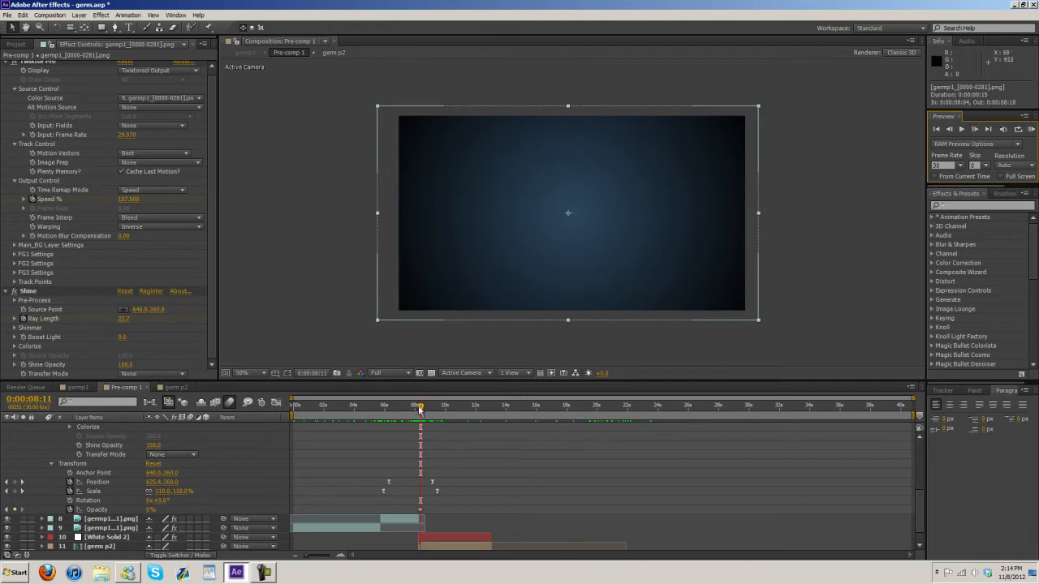
drag(420, 410, 452, 406)
scroll(95, 439, up, 2)
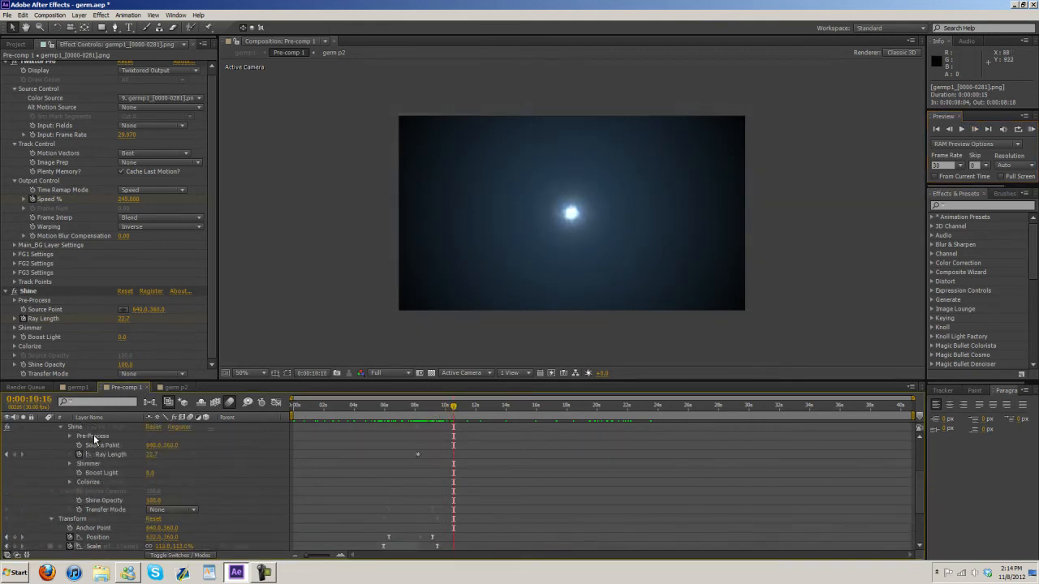
scroll(95, 439, up, 3)
click(44, 483)
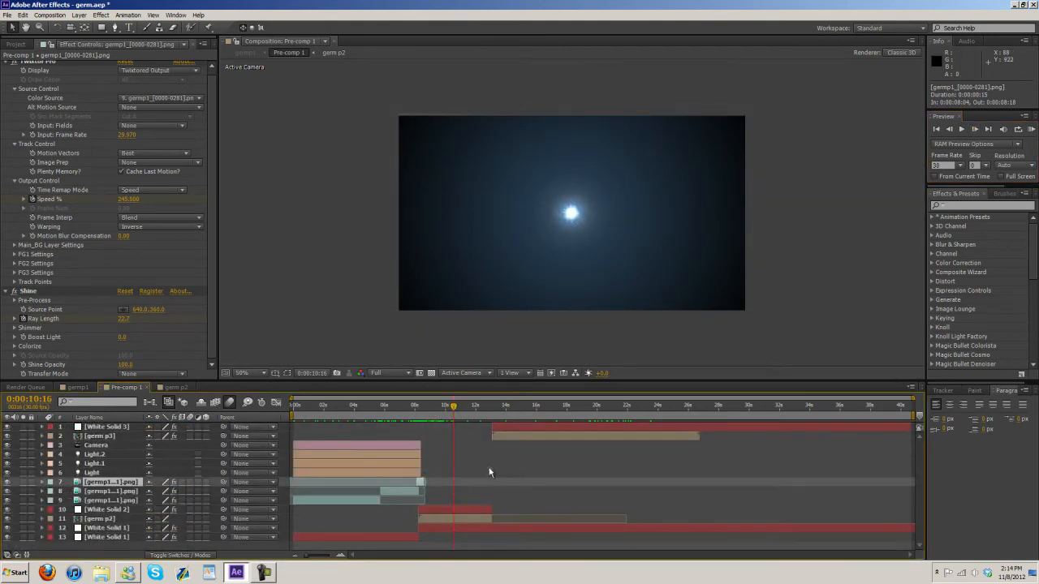
- Select the White Solid 2 layer at 0:00:08:29 and expand the Grid & Guides settings of its CC Particle World effect
click(447, 513)
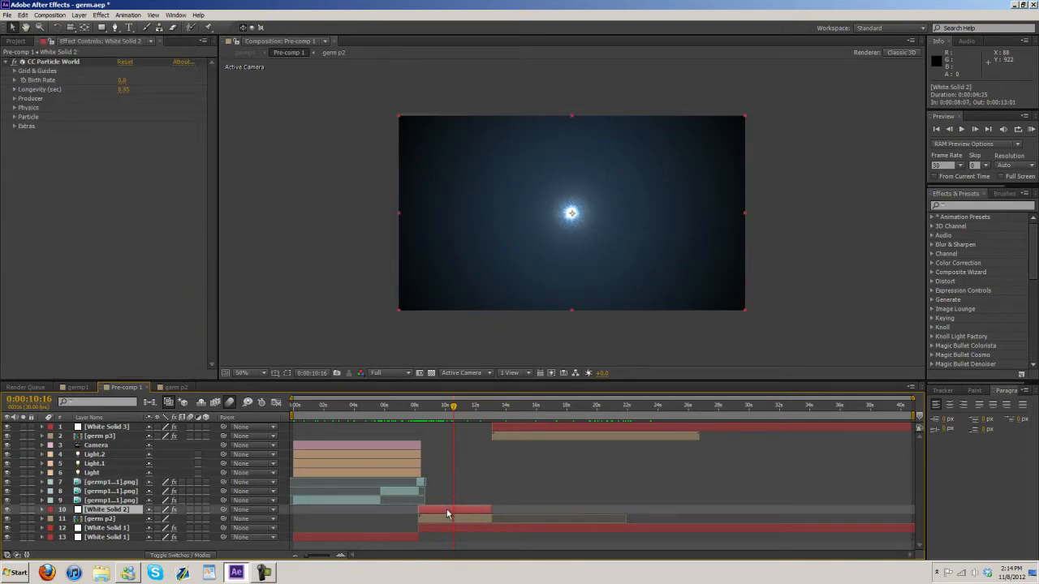
drag(460, 414, 431, 411)
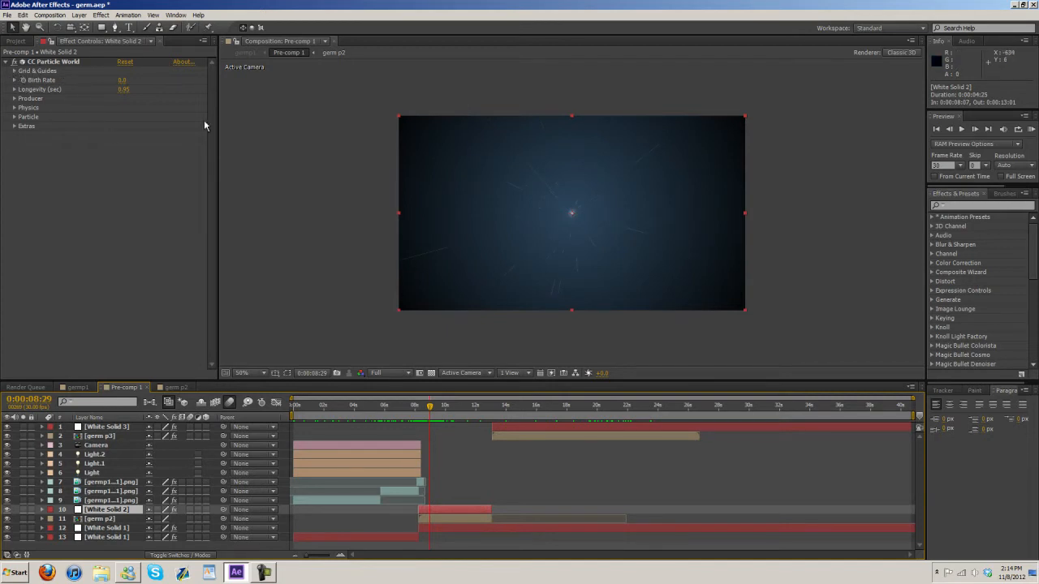
click(968, 205)
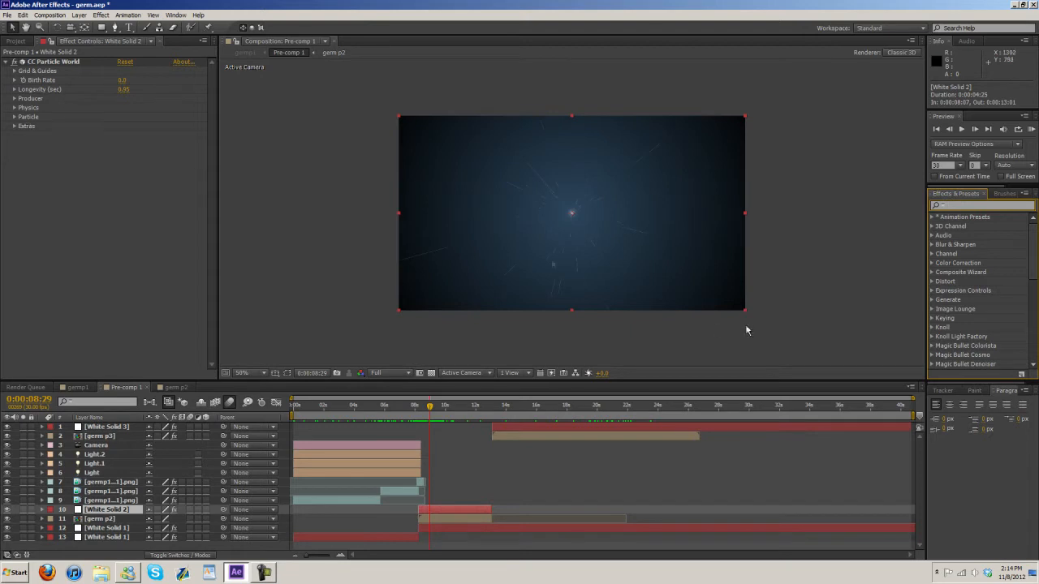
click(14, 72)
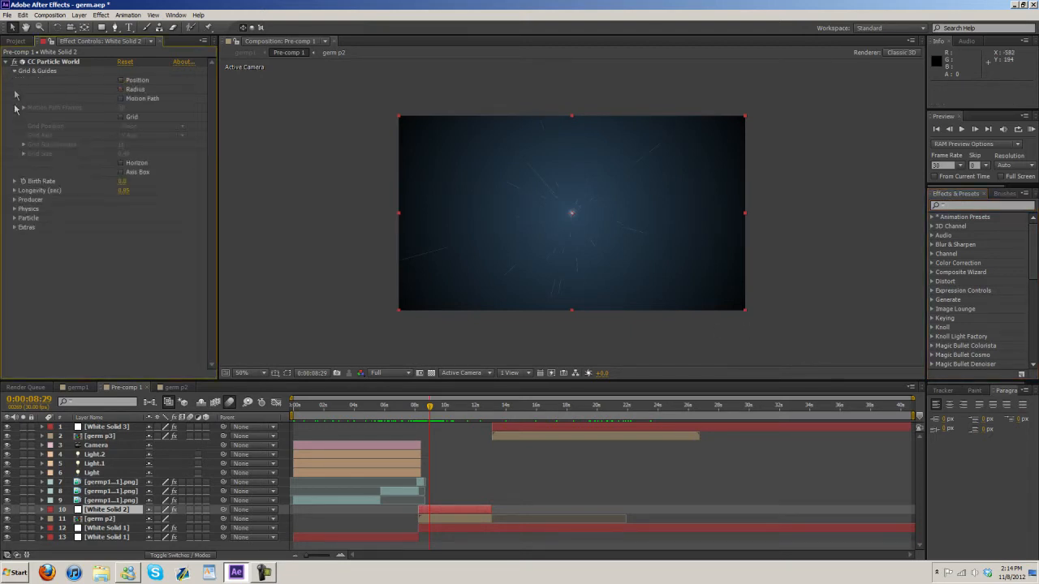
- Try the Position, Radius and Motion Path guides of CC Particle World and leave them all turned off
click(121, 80)
click(121, 90)
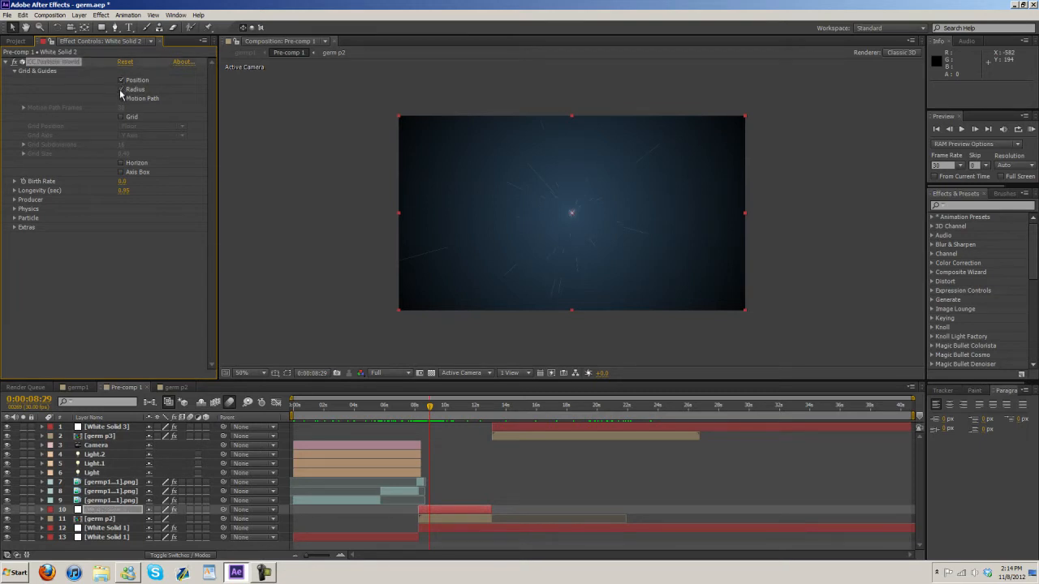
click(122, 99)
click(121, 100)
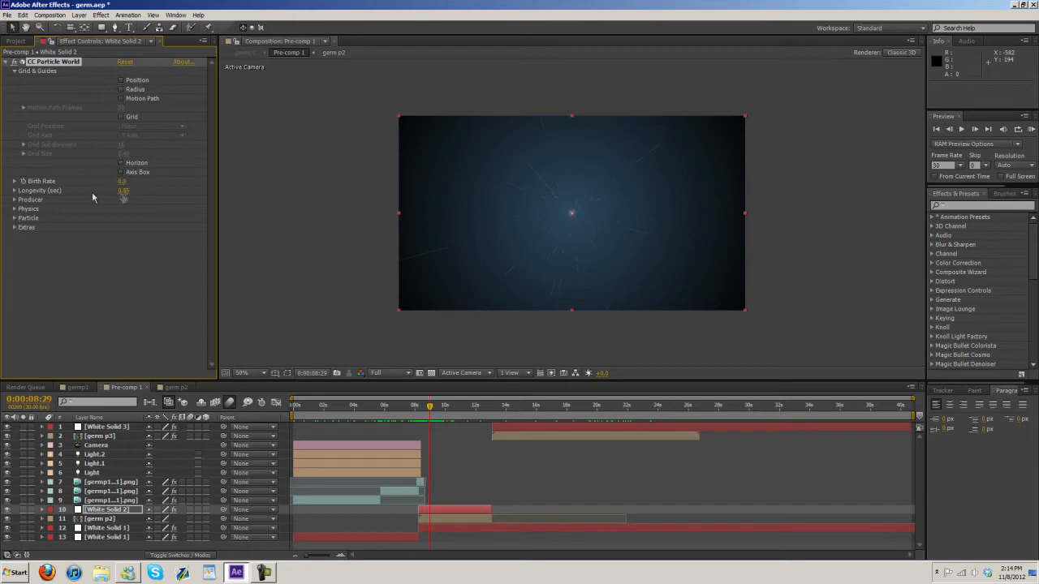
- Examine the particle effect's Longevity, Producer, Physics and Floor settings
click(14, 191)
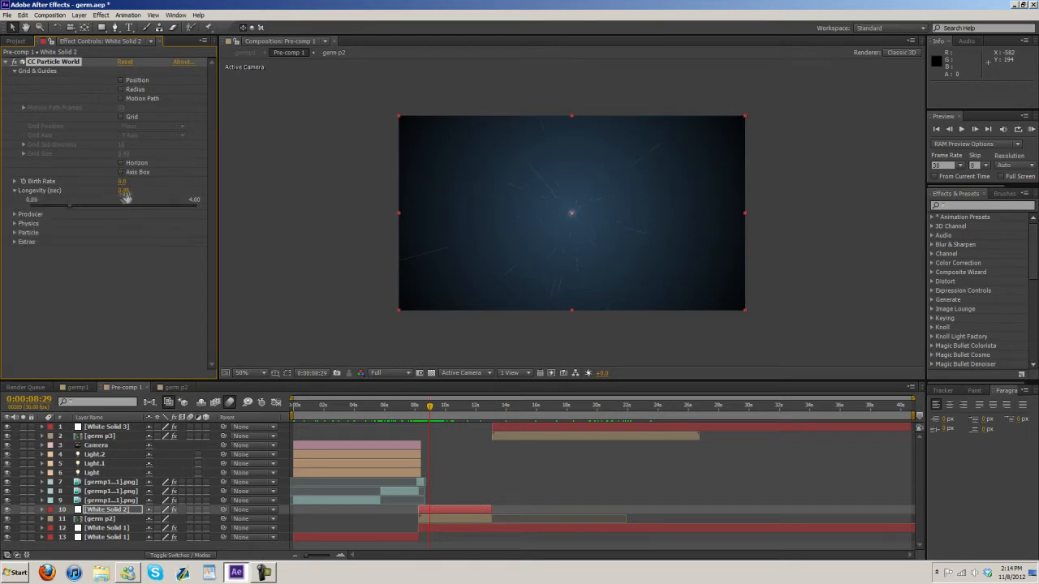
click(15, 215)
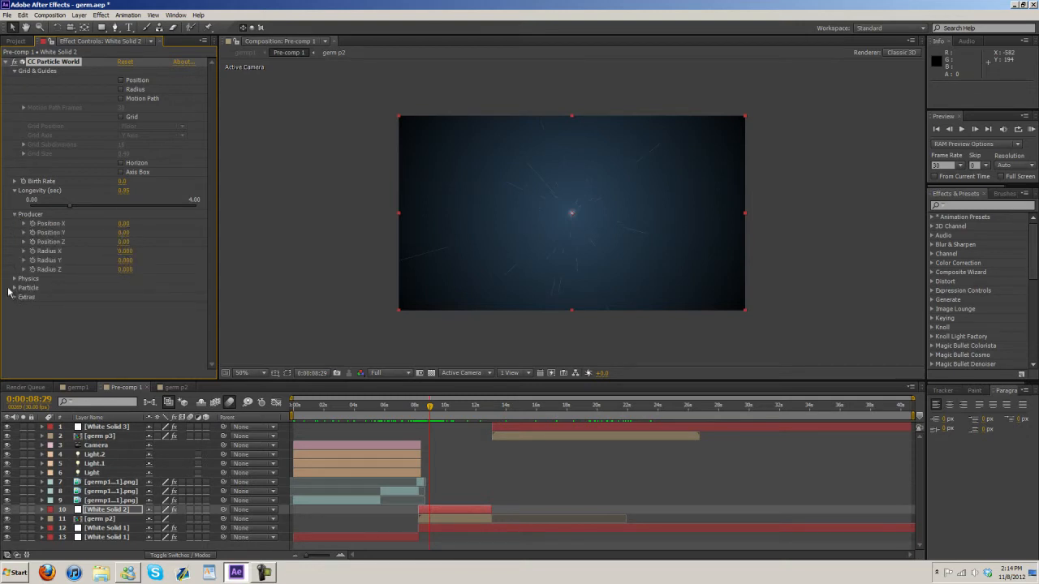
click(14, 279)
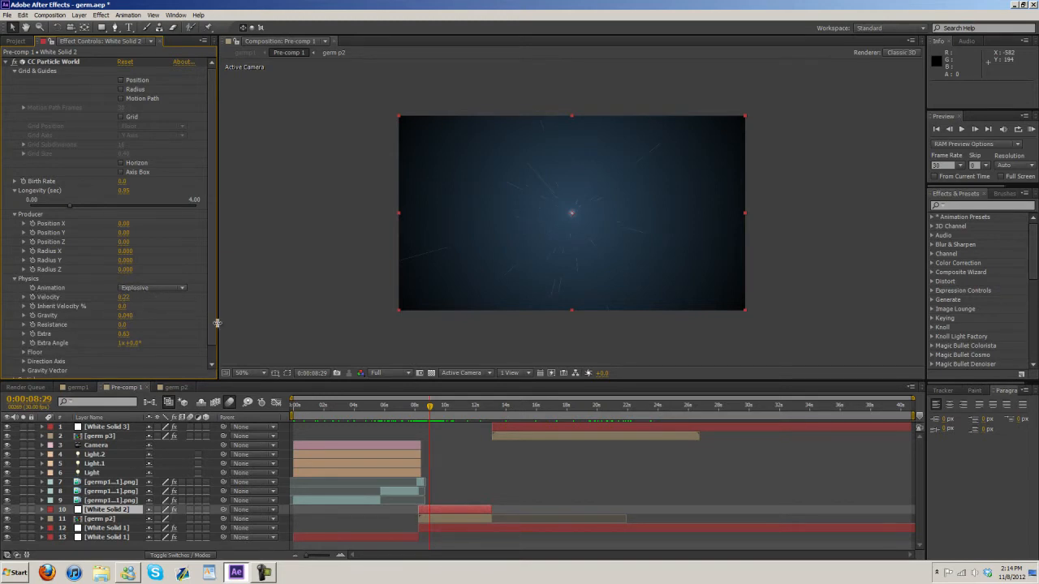
scroll(216, 328, down, 2)
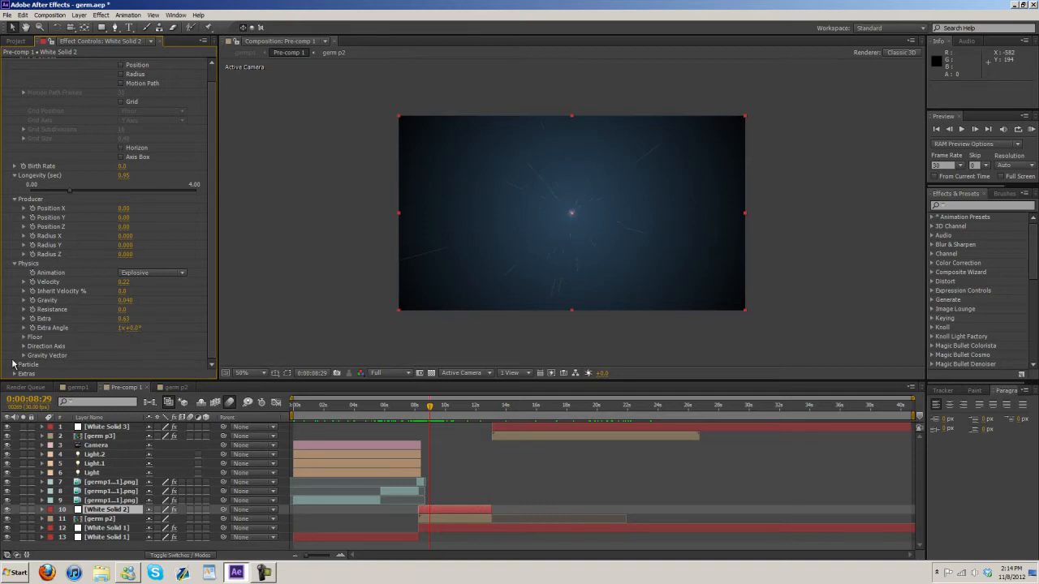
click(25, 337)
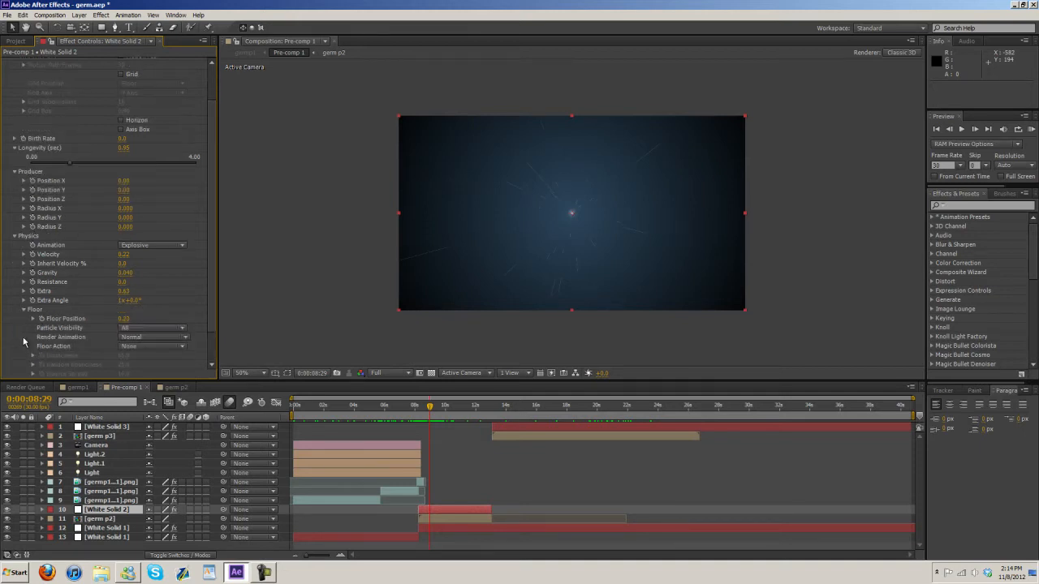
scroll(25, 342, down, 2)
- Try other Floor Position values for the particles and restore 0.20
drag(126, 281, 26, 301)
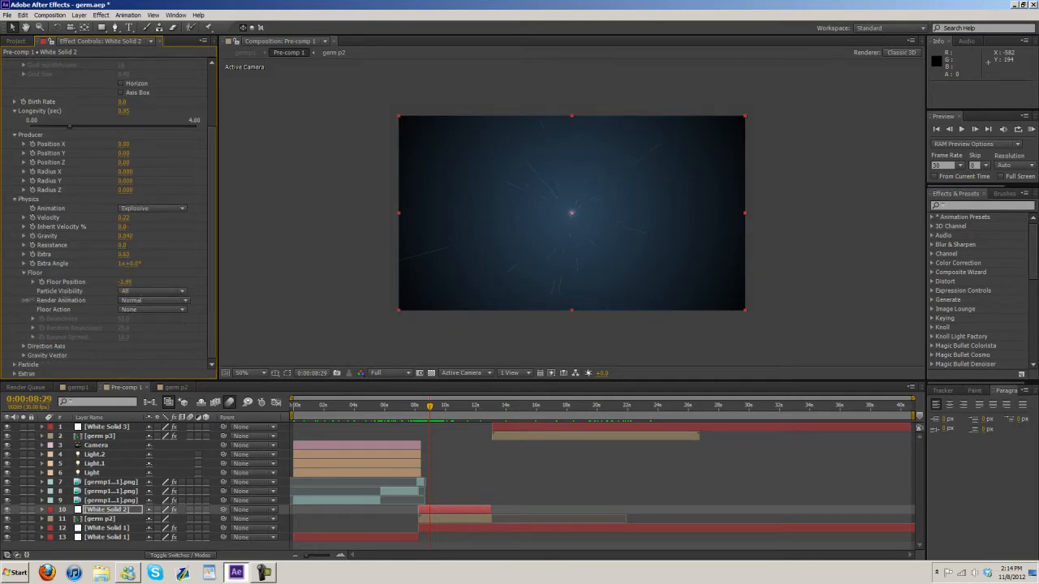
drag(152, 286, 260, 287)
click(123, 281)
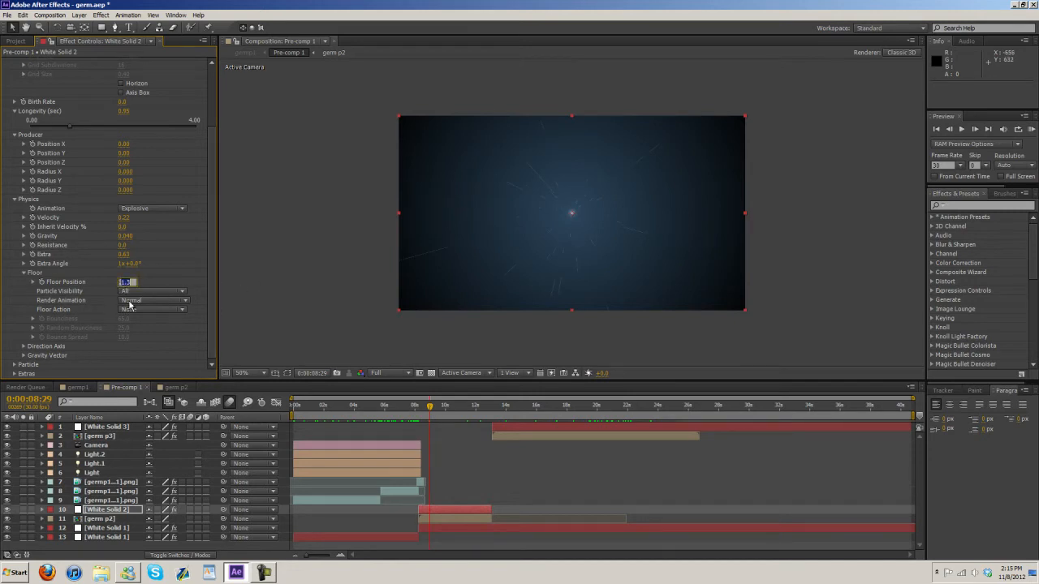
click(184, 349)
- Expand the Direction Axis and Gravity Vector settings, try other Gravity Y values and restore 1.000
click(24, 346)
scroll(146, 362, down, 2)
click(24, 356)
scroll(81, 336, down, 2)
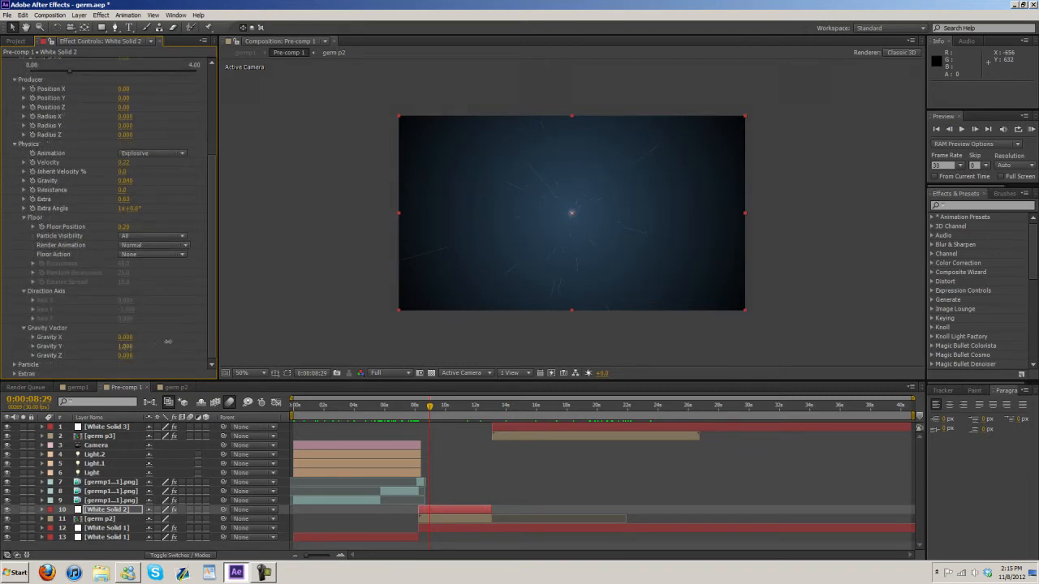
drag(127, 346, 115, 346)
drag(126, 346, 133, 346)
- Expand the Particle settings, try the Star and TriPolygon particle types, and restore Line
click(15, 366)
scroll(160, 333, down, 3)
click(181, 235)
click(141, 253)
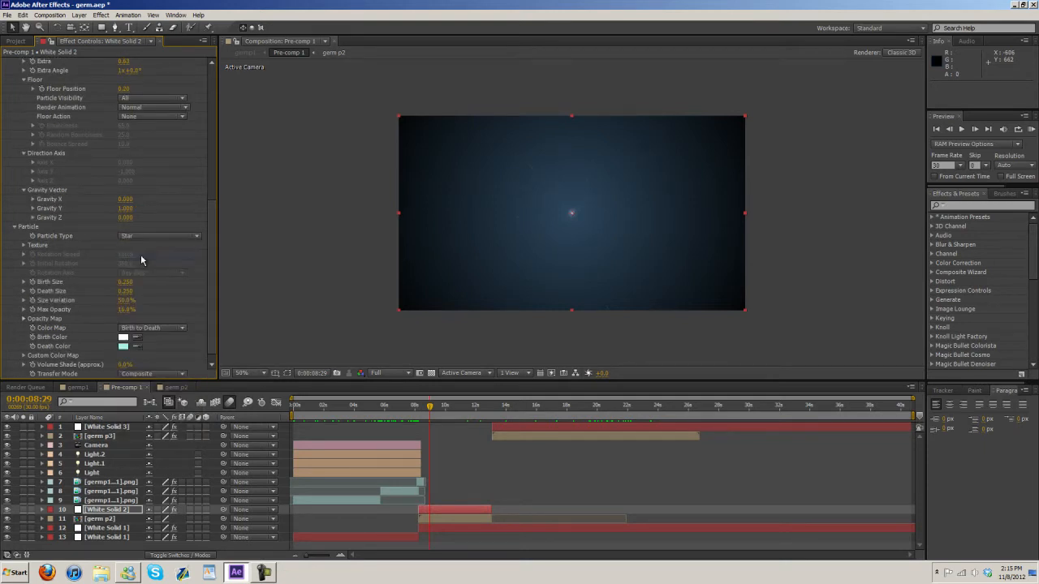
click(155, 235)
click(134, 245)
click(140, 237)
click(142, 328)
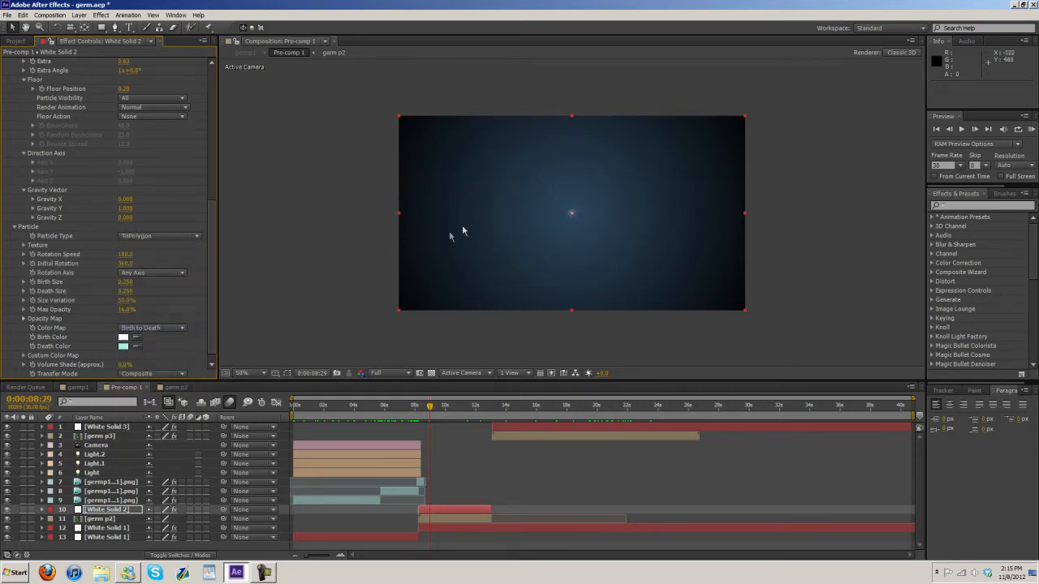
click(155, 235)
click(147, 248)
- Try a particle Max Opacity of 100% at 0:00:09:10 and restore it to 16%
mouse_move(430, 411)
mouse_down()
mouse_move(454, 411)
mouse_move(435, 410)
mouse_up()
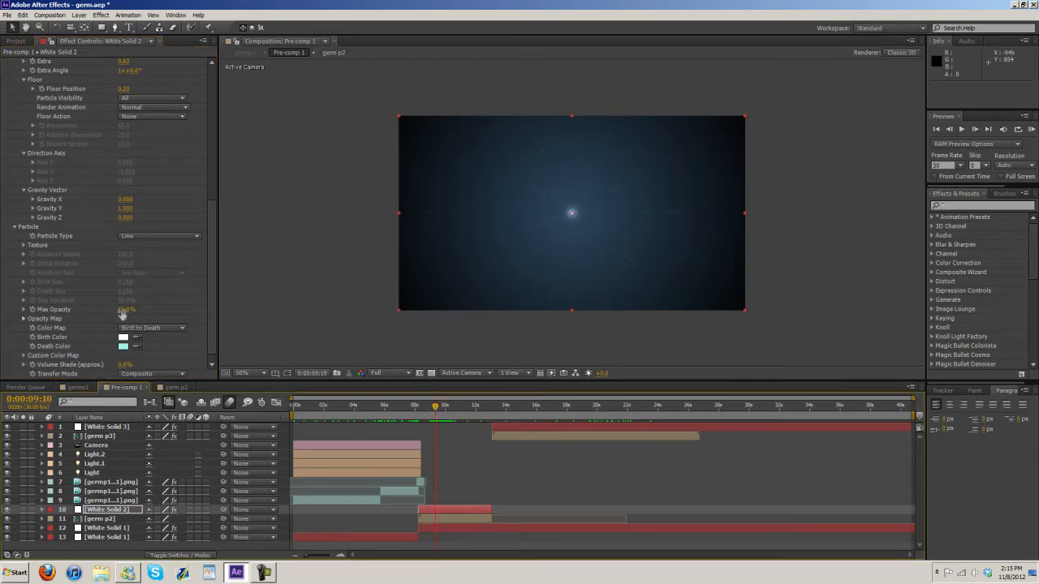
drag(121, 315, 263, 310)
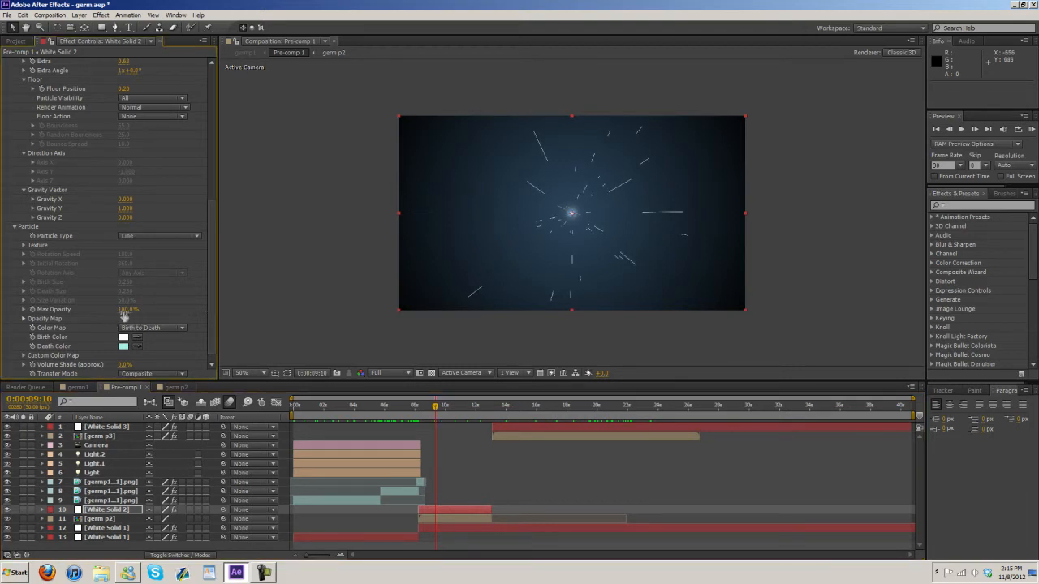
drag(121, 310, 108, 312)
click(122, 311)
text(16)
key(Return)
- Expand the effect's Extras and Effect Camera settings, try another camera Distance, and undo the change
scroll(148, 351, down, 1)
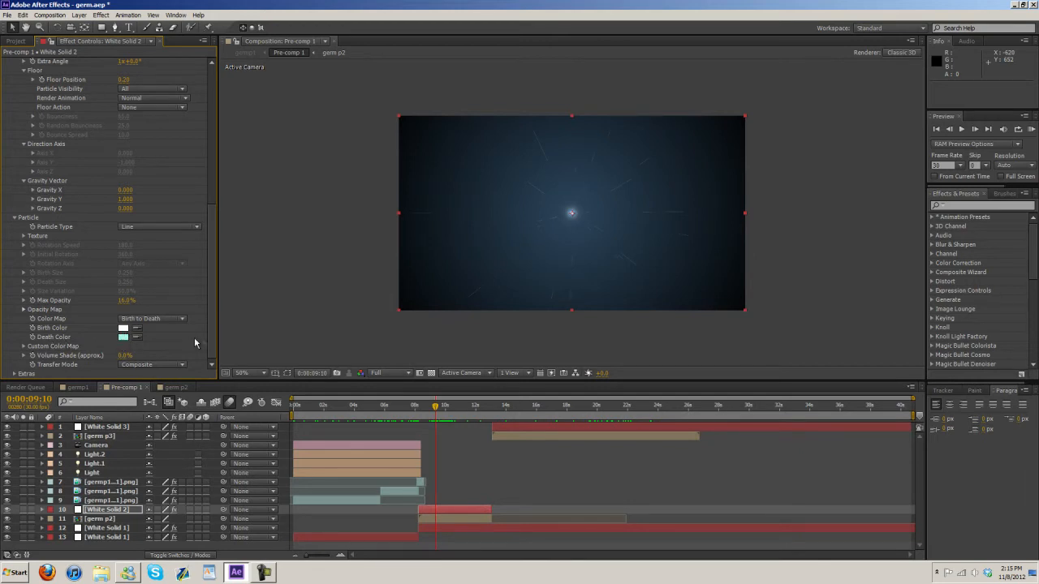
click(14, 374)
click(24, 328)
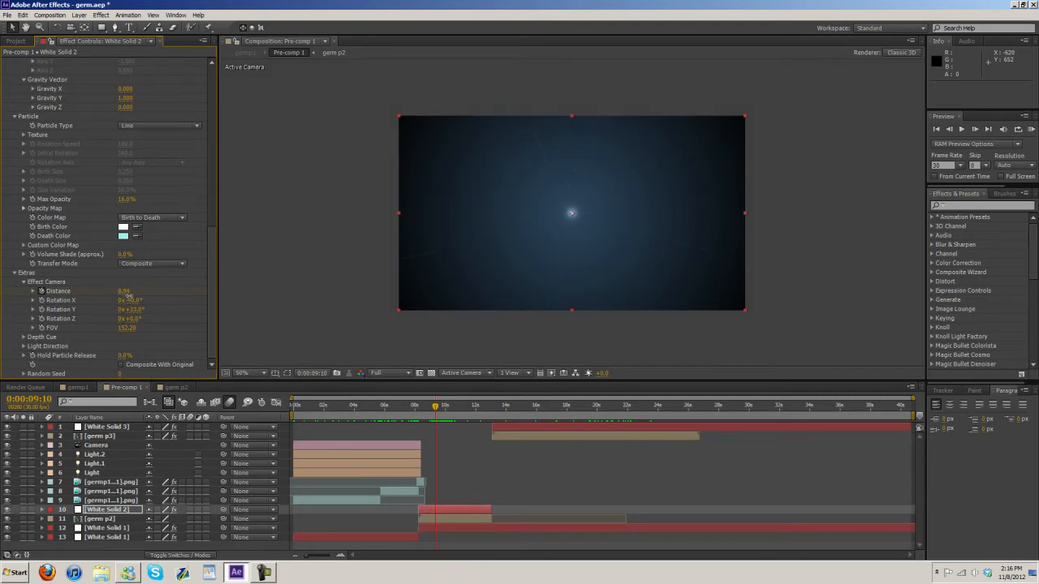
key(ctrl+z)
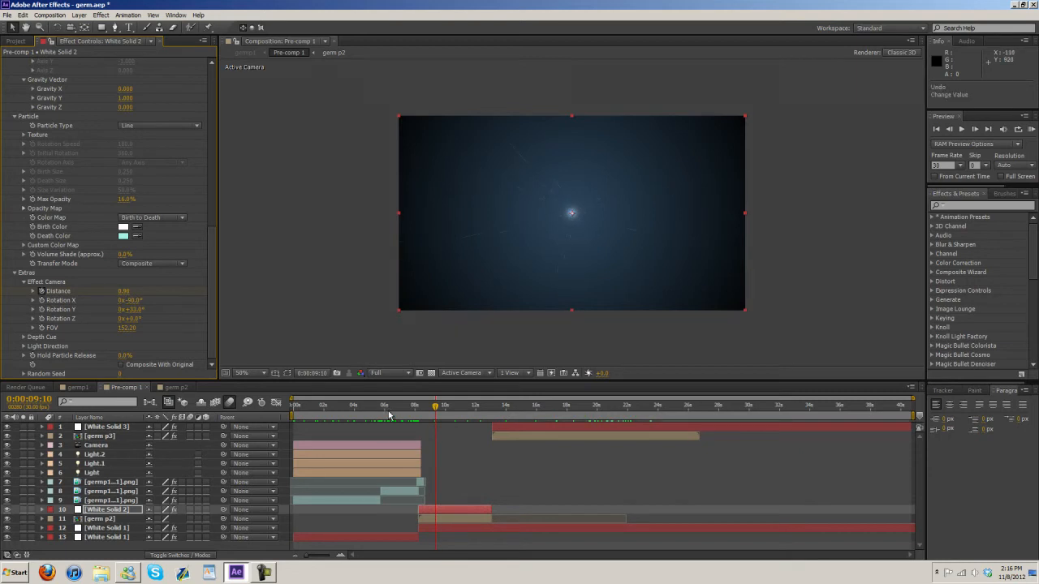
- Expand the White Solid 2 layer to its Effect Camera properties and examine the Distance keyframes around 0:00:10:07
click(41, 509)
scroll(85, 499, down, 2)
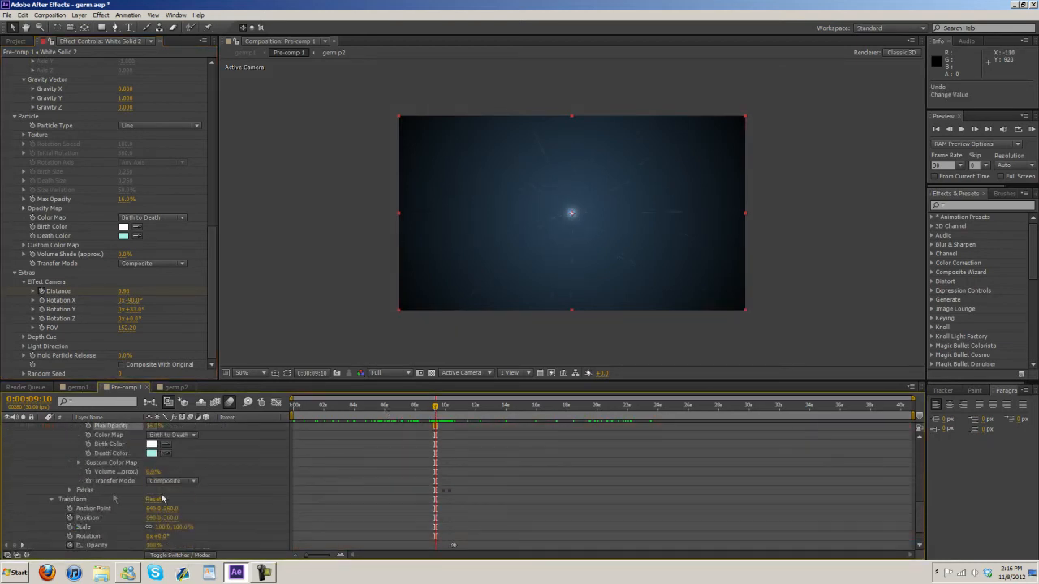
click(70, 491)
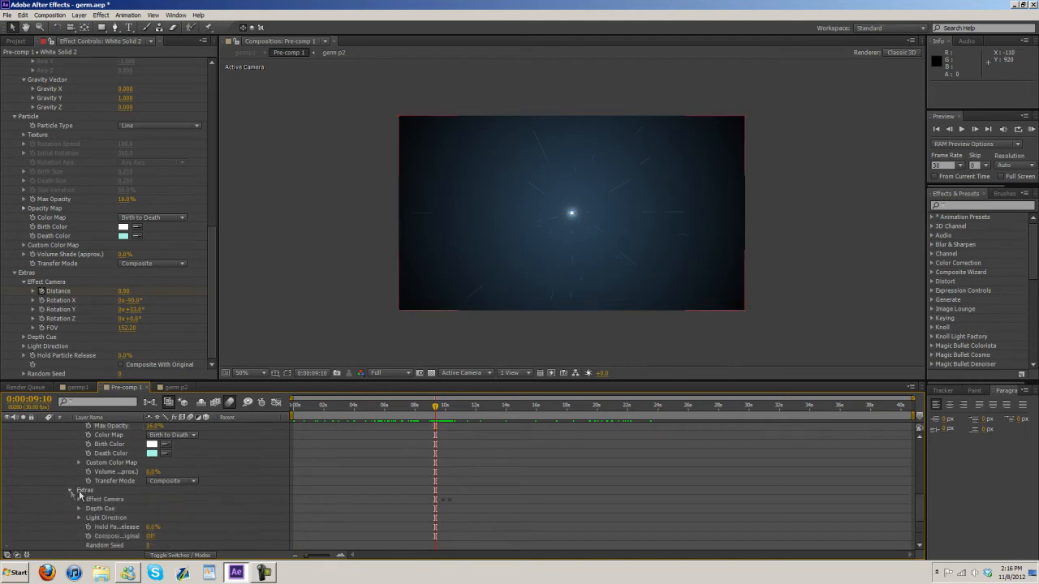
click(80, 509)
click(79, 500)
click(441, 408)
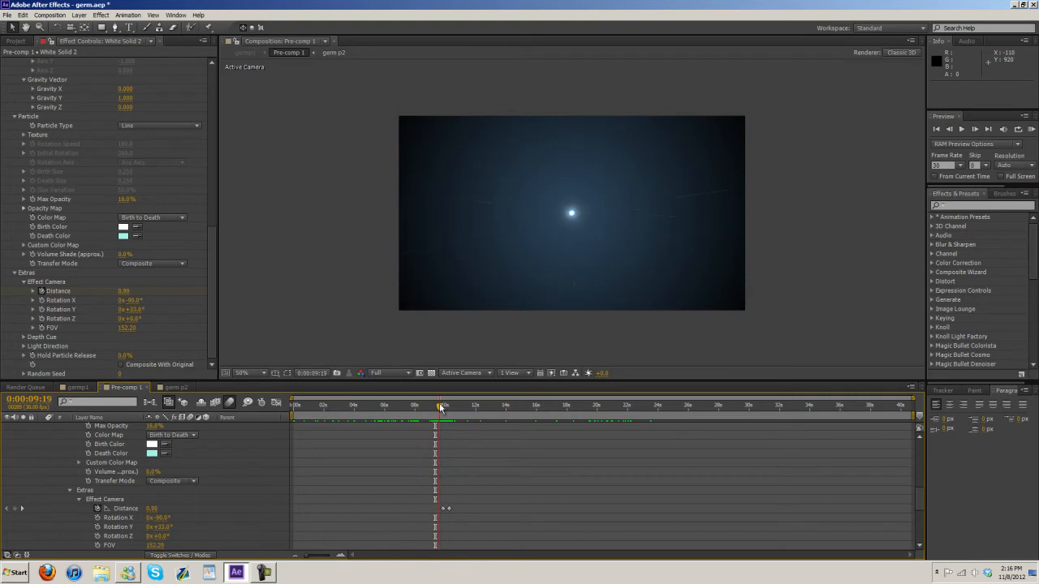
drag(442, 407, 450, 411)
drag(293, 399, 419, 410)
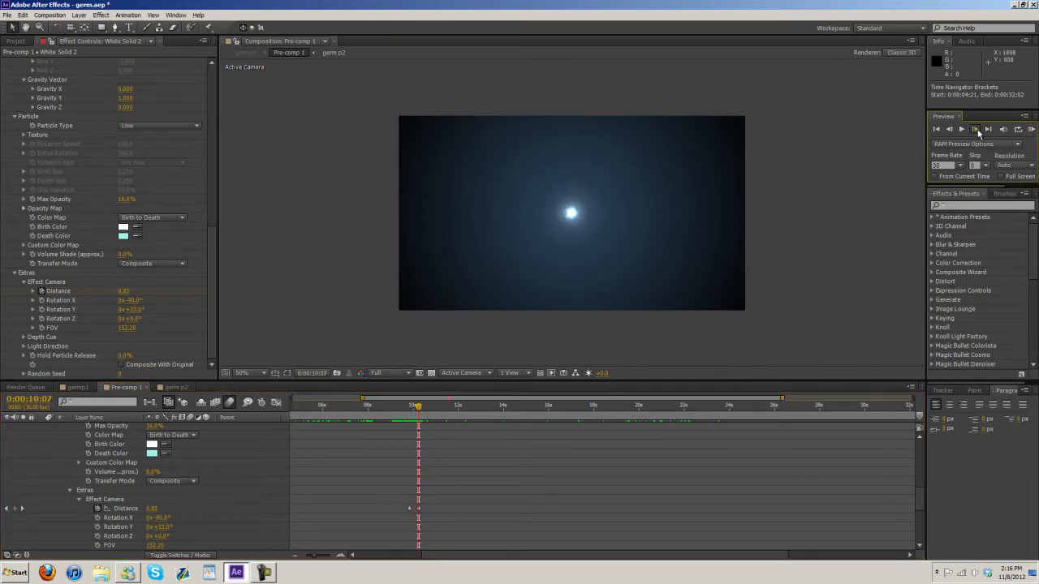
- Try an Effect Camera Distance of 0.86 at 0:00:10:08, undo it, and collapse the White Solid 2 layer
drag(152, 508, 156, 509)
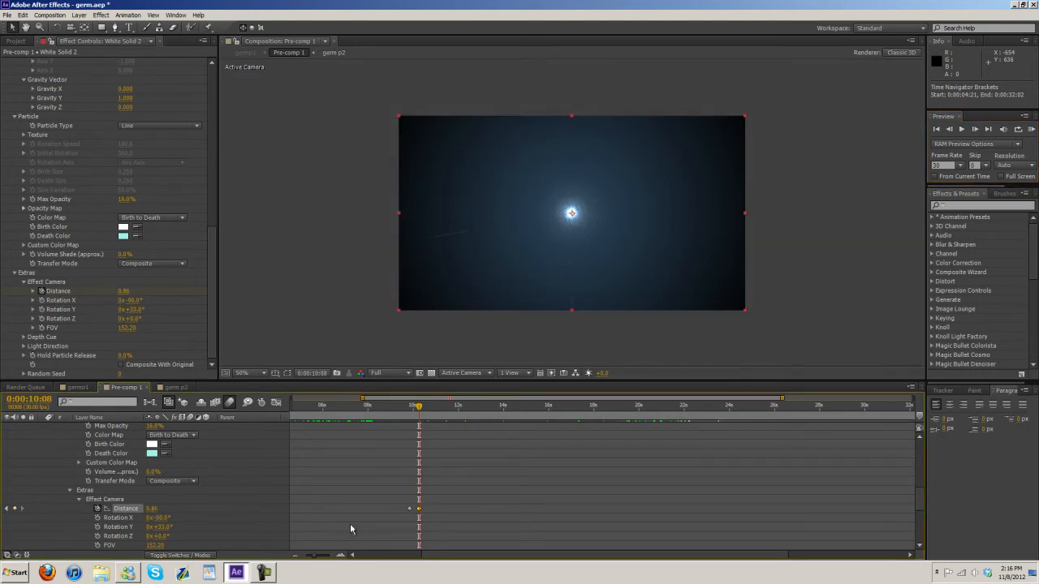
key(ctrl+z)
scroll(64, 468, up, 7)
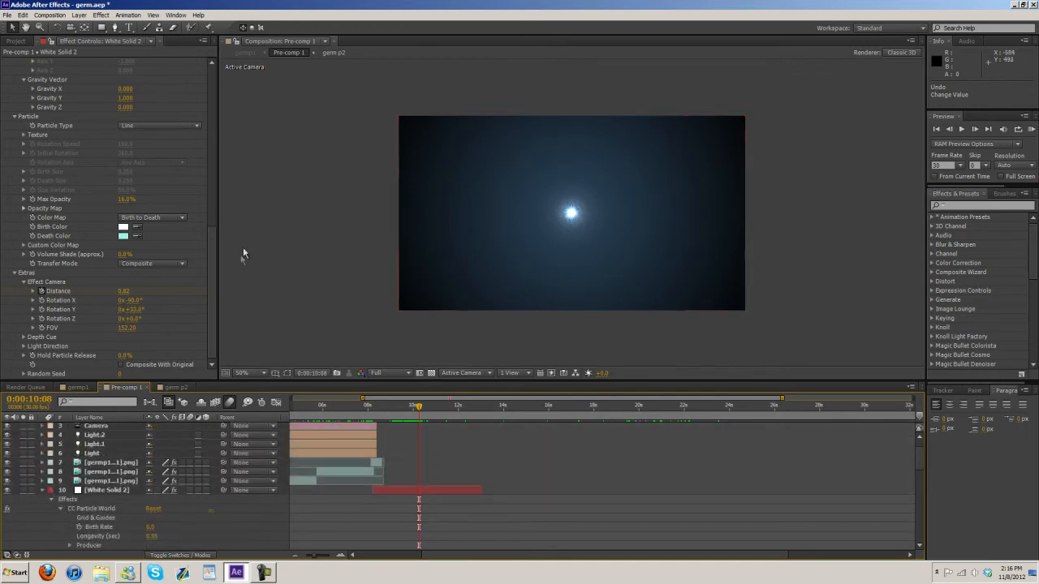
click(25, 375)
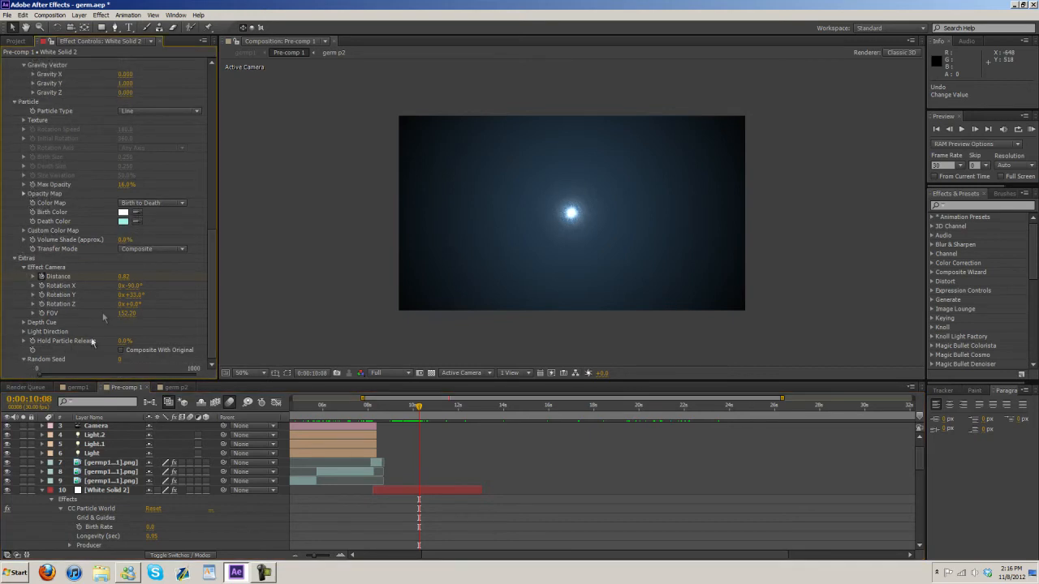
click(42, 491)
- Preview the animation around twelve seconds, inspect the nested germ p2 composition, and return to Pre-comp 1
drag(424, 412, 458, 408)
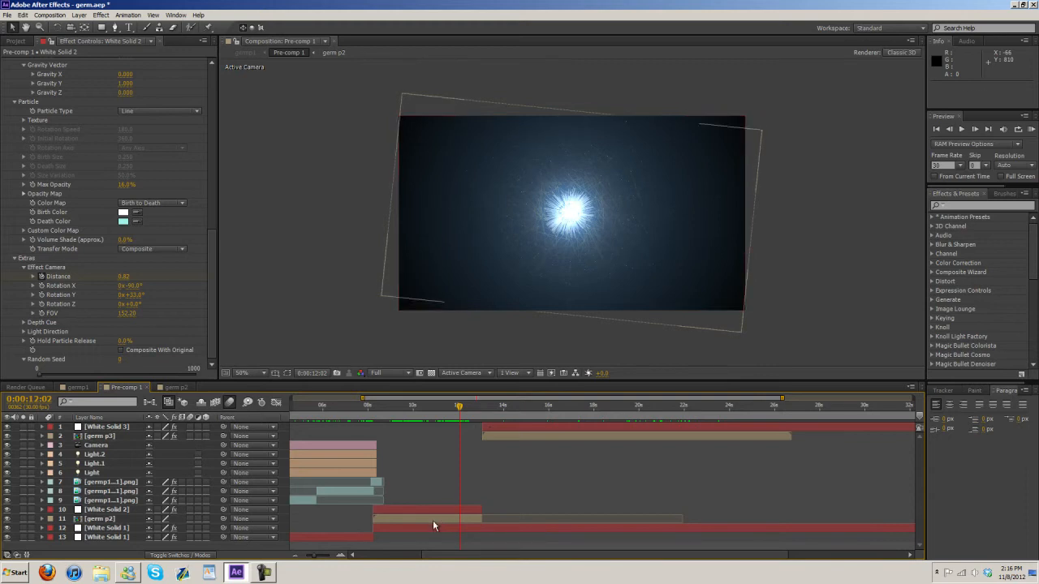
click(108, 519)
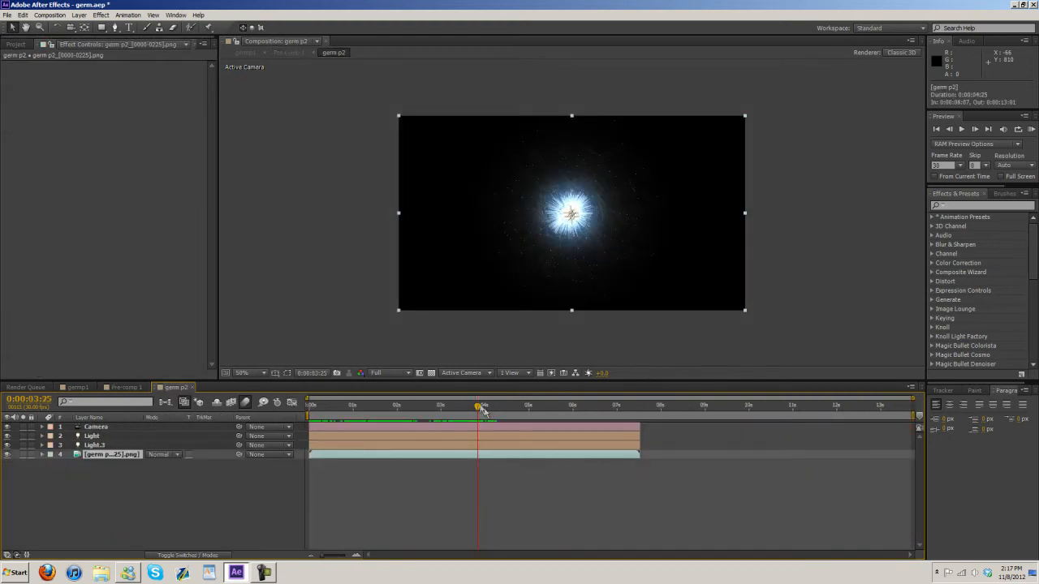
mouse_move(483, 410)
mouse_down()
mouse_move(508, 410)
mouse_move(369, 410)
mouse_move(497, 410)
mouse_up()
click(126, 387)
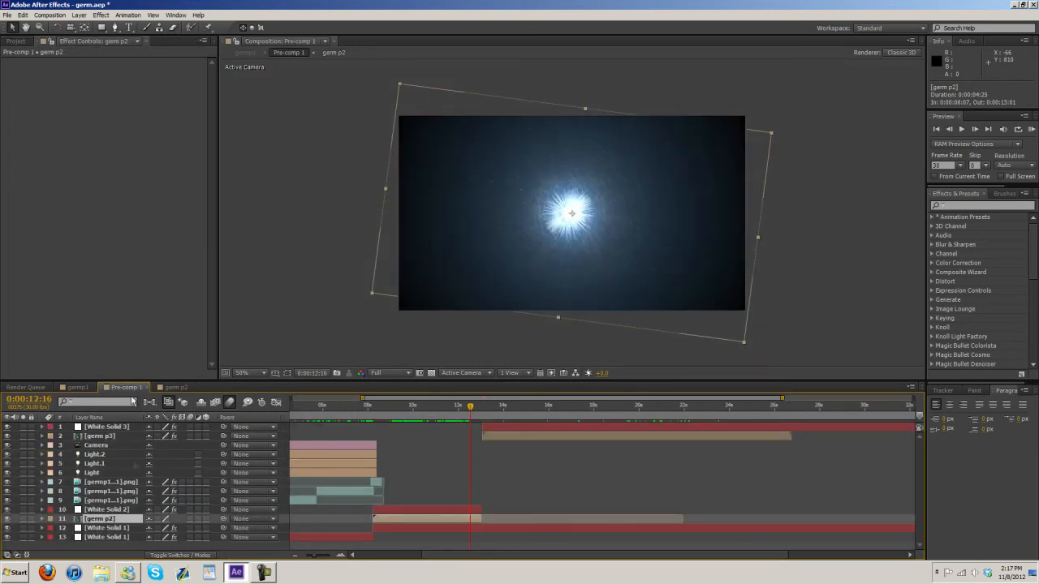
- Expand the germ p2 layer's transform properties and examine its Scale and Rotation keyframes up to about 0:00:13:16
click(43, 519)
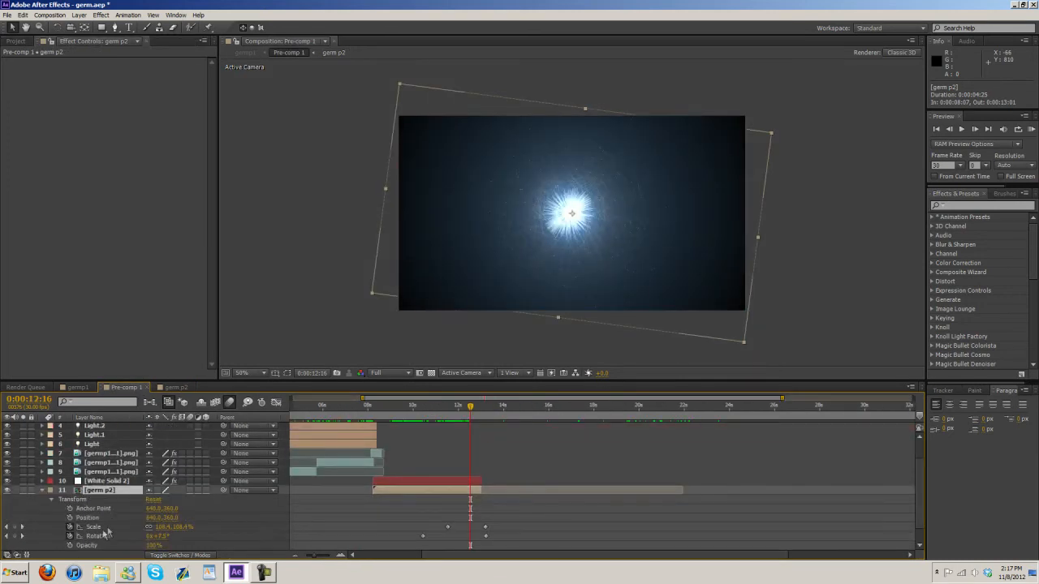
drag(466, 413, 493, 436)
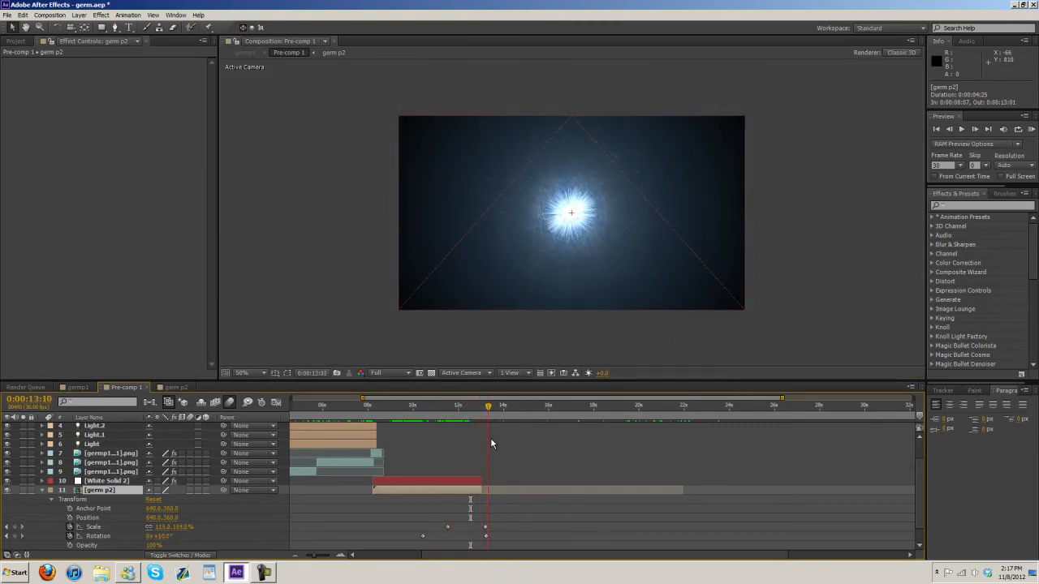
scroll(852, 478, up, 3)
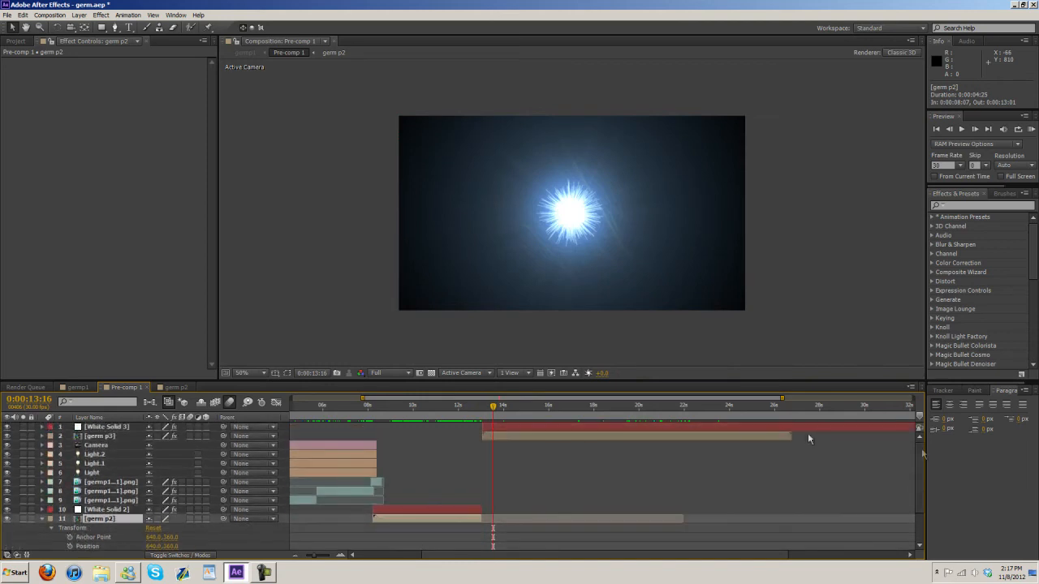
- Examine the start of the germ p3 section frame by frame, stepping backward to around 0:00:13:13
mouse_move(493, 410)
mouse_down()
mouse_move(518, 410)
mouse_move(501, 410)
mouse_up()
click(949, 130)
click(949, 130)
click(949, 130)
click(949, 130)
click(949, 130)
click(949, 130)
click(949, 130)
click(949, 130)
click(949, 130)
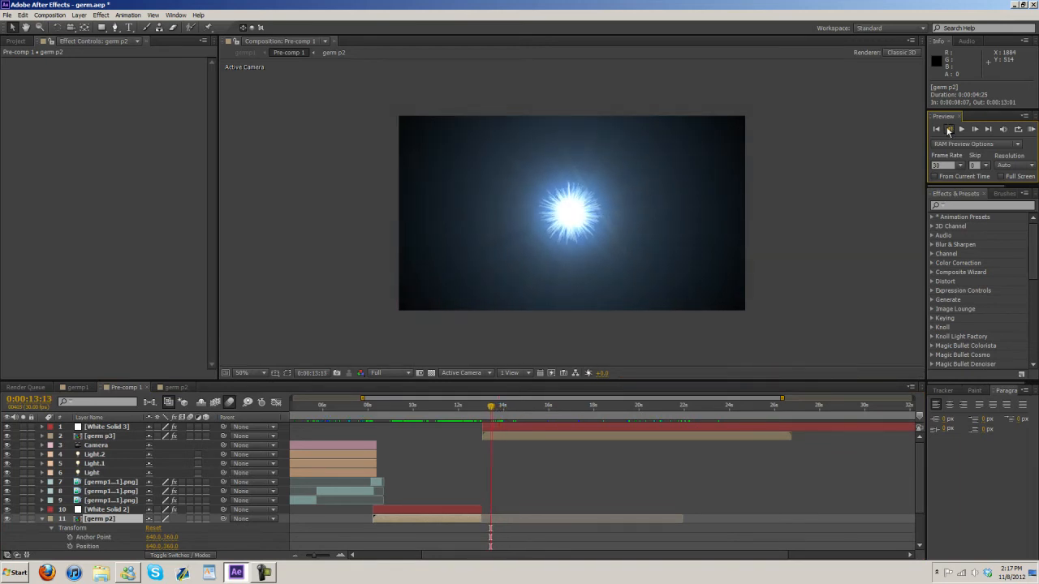
- Go back frame by frame to 0:00:13:04, near the start of the germ p3 section
click(949, 130)
click(949, 130)
click(949, 130)
click(949, 129)
click(948, 130)
click(949, 130)
click(949, 130)
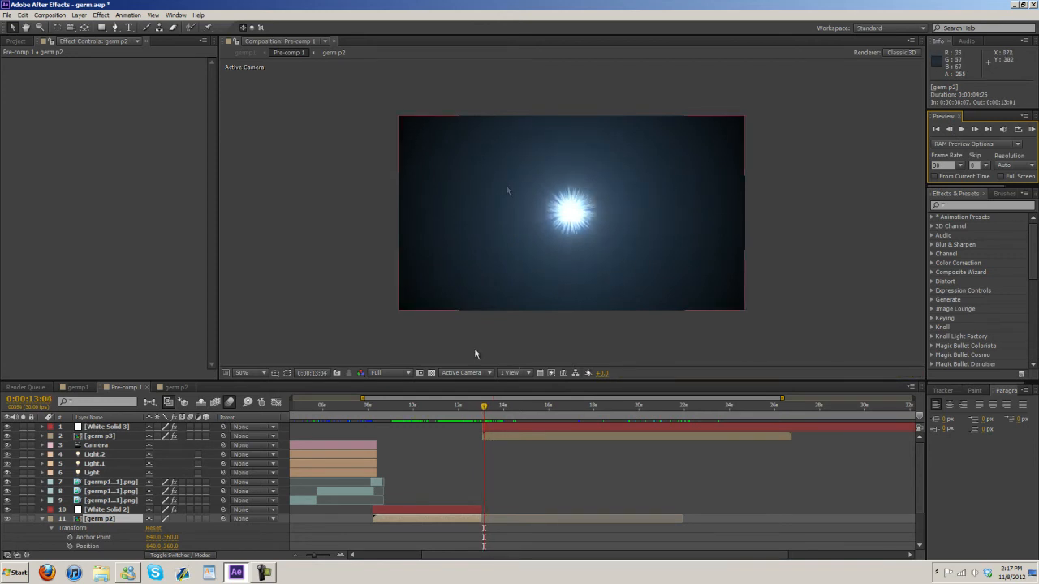
- Inspect the germ p3 layer's Twixtor Pro settings and White Solid 3's Optical Flares settings, moving ahead to 0:00:13:18
click(497, 439)
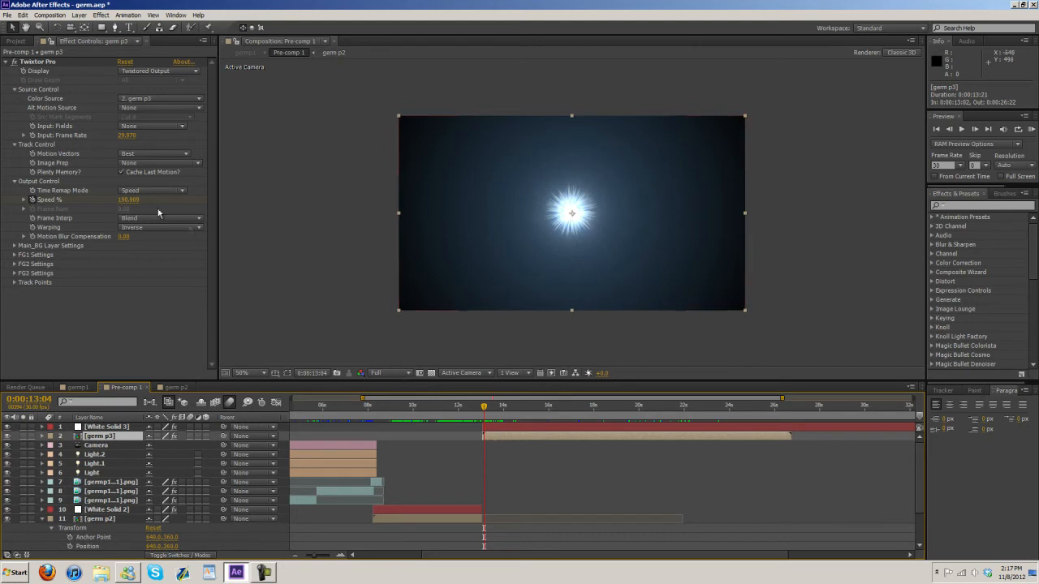
click(126, 428)
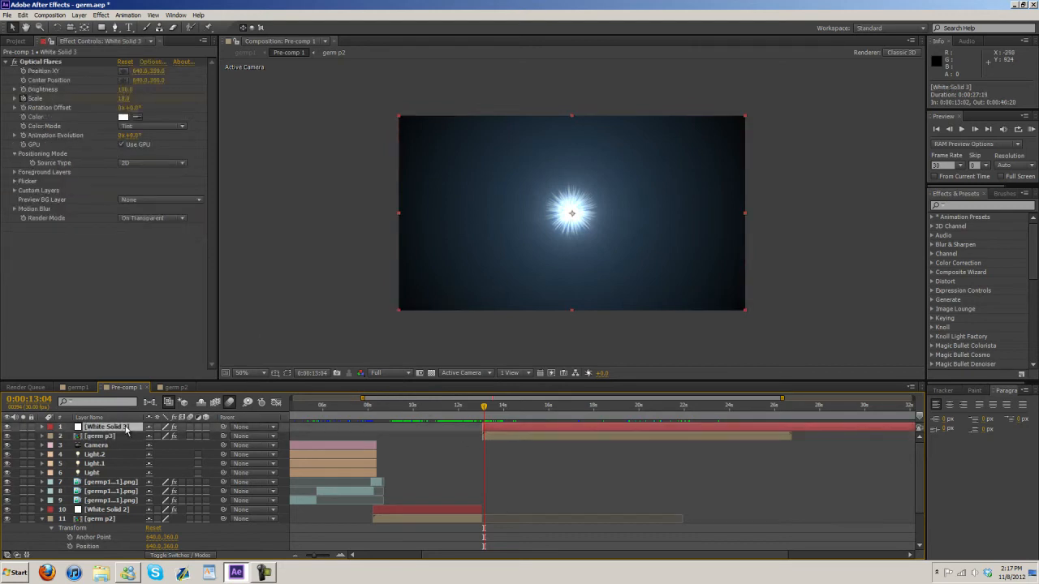
click(14, 63)
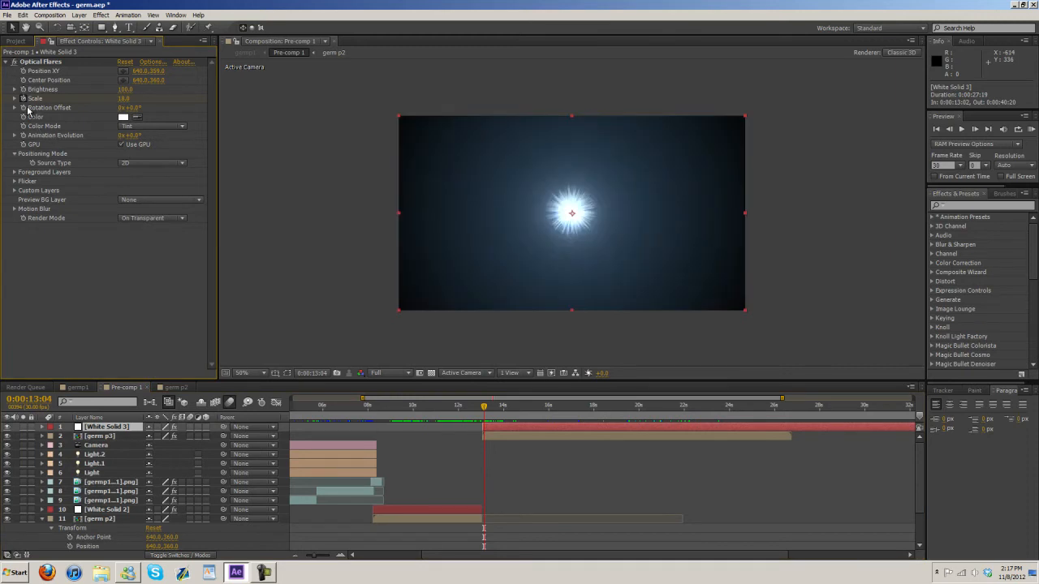
drag(484, 414, 493, 414)
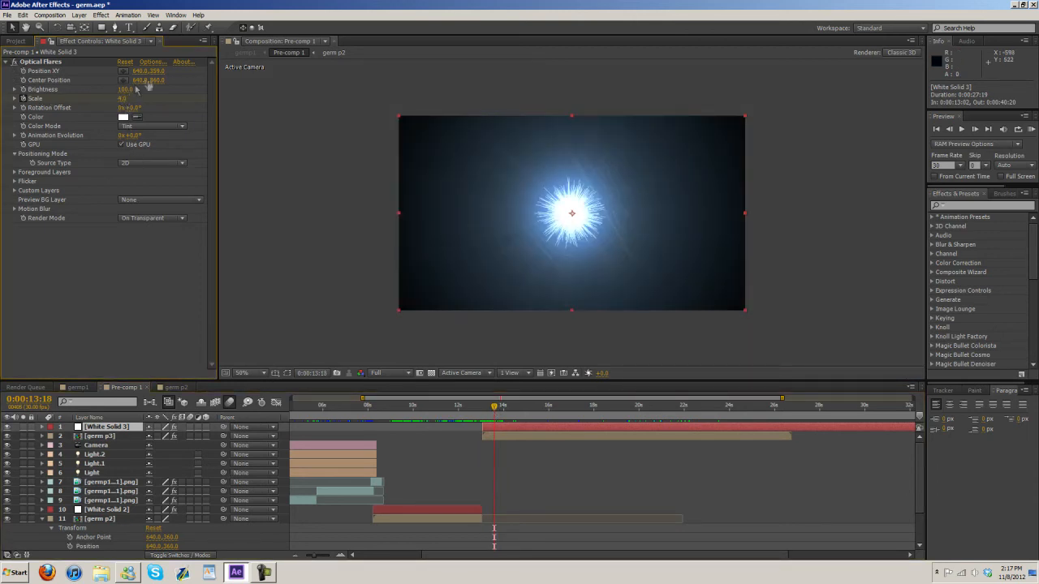
- Try the On Black and Over Original render modes for White Solid 3's Optical Flares, then restore On Transparent
click(145, 218)
click(146, 228)
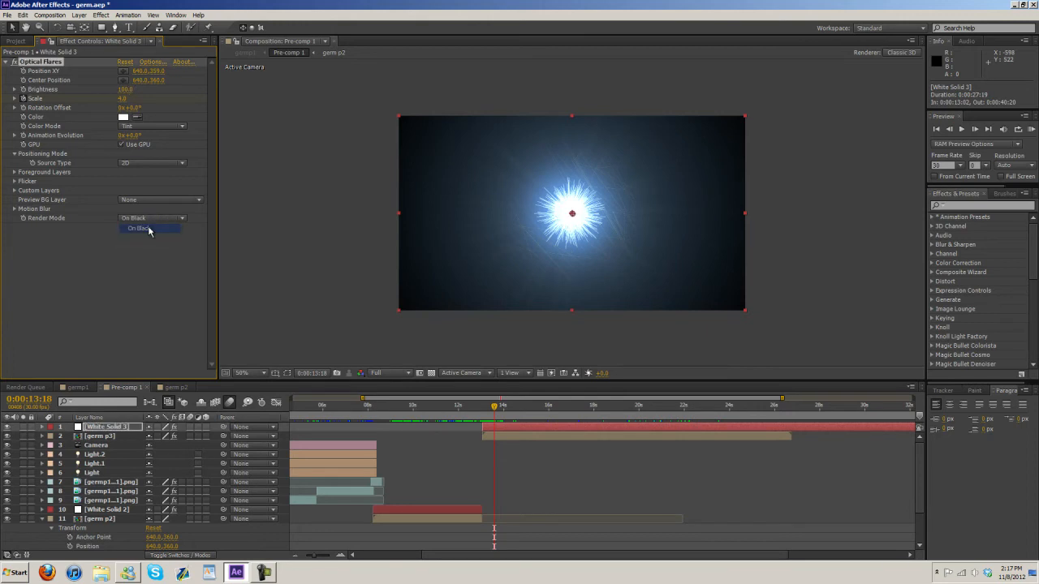
click(157, 219)
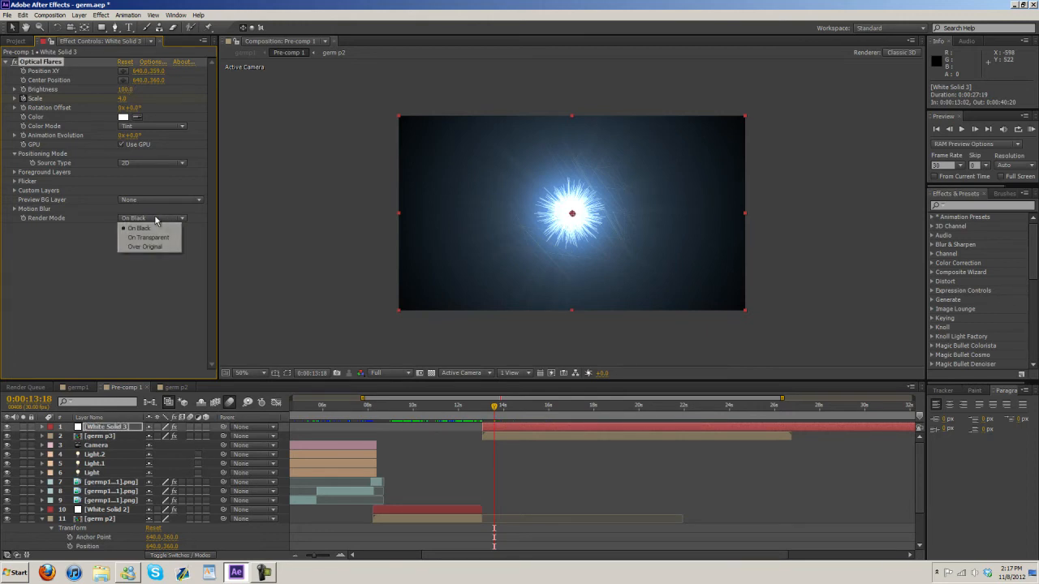
click(146, 246)
click(151, 219)
click(148, 237)
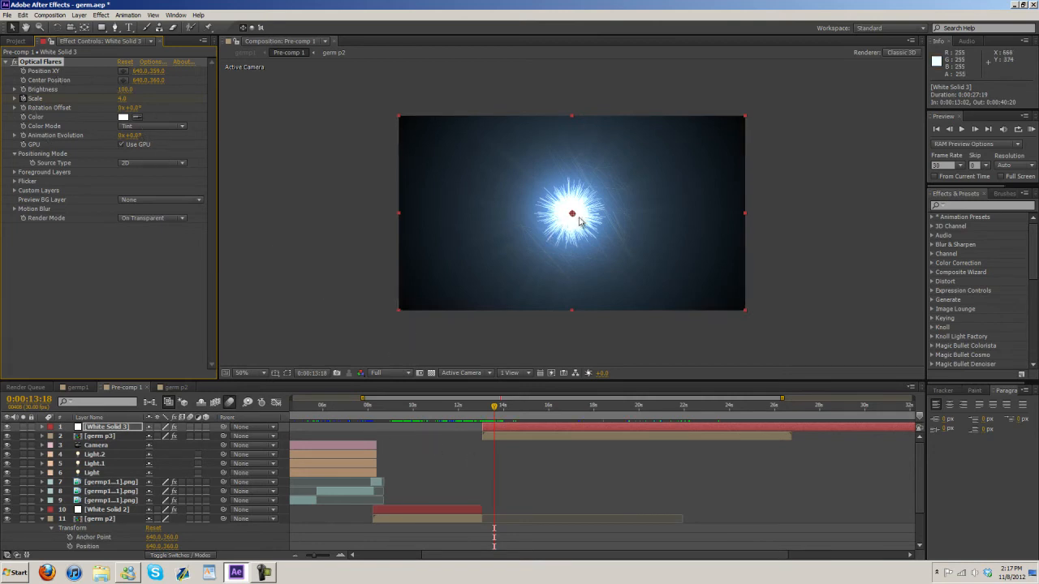
- Scrub the flare's scale animation and the growing germ between about 0:00:13:08 and 0:00:14:16
drag(491, 410, 488, 409)
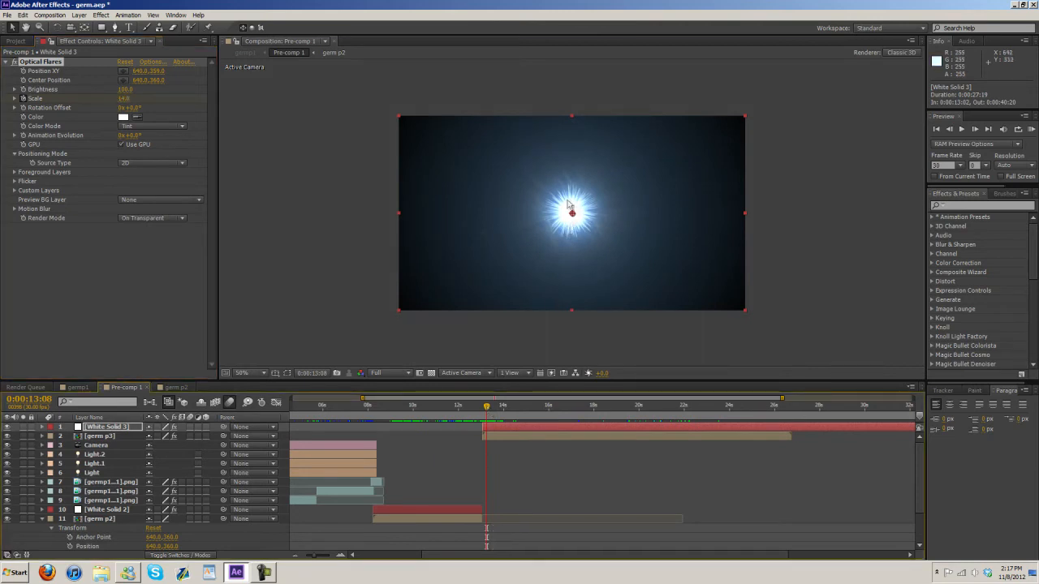
drag(490, 410, 516, 411)
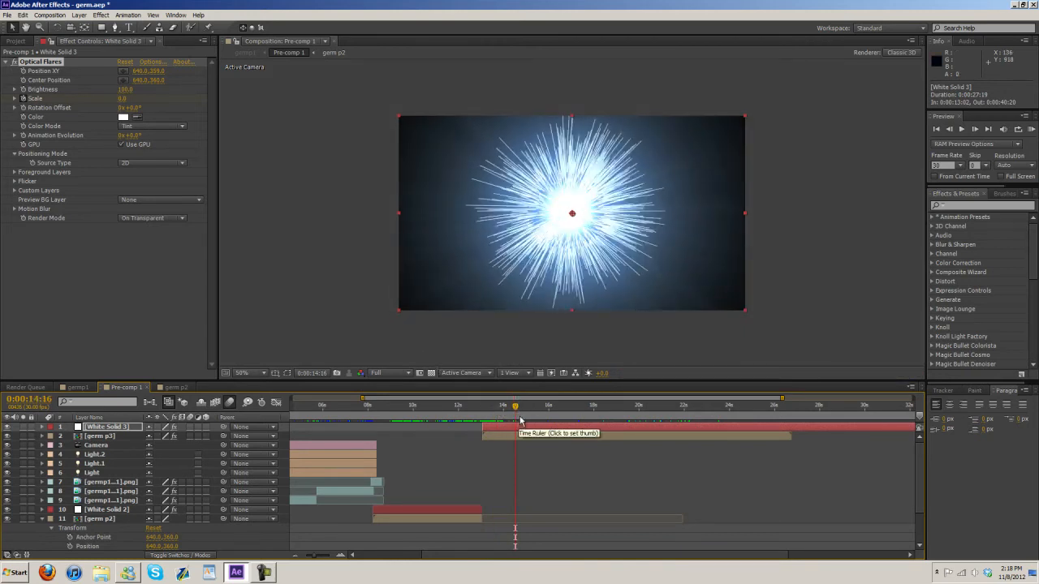
drag(534, 412, 506, 415)
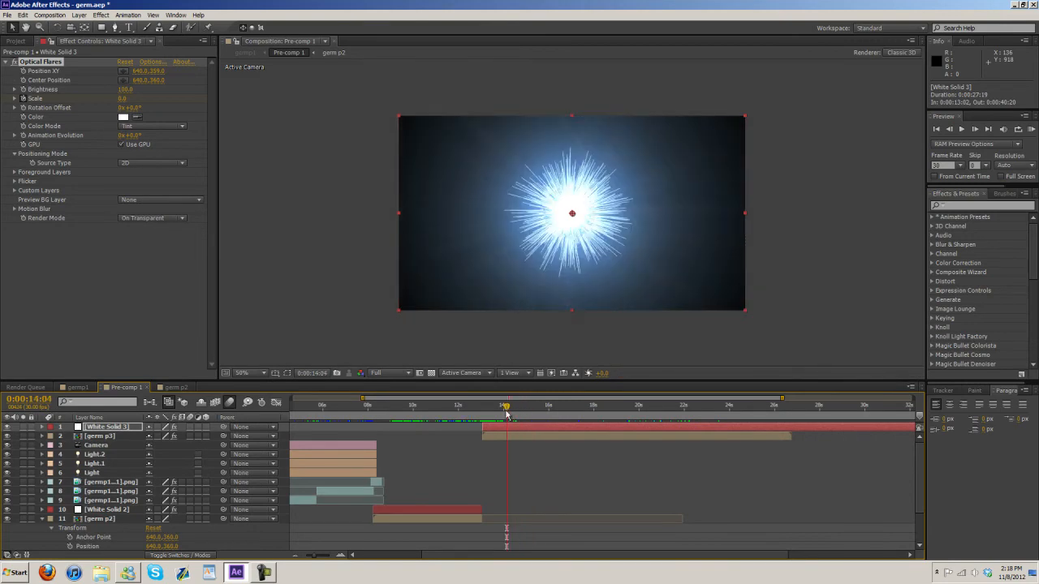
- Open the nested germ p3 composition at its first frame and inspect its camera, lights, PNG sequences, and Shine effect
double_click(101, 439)
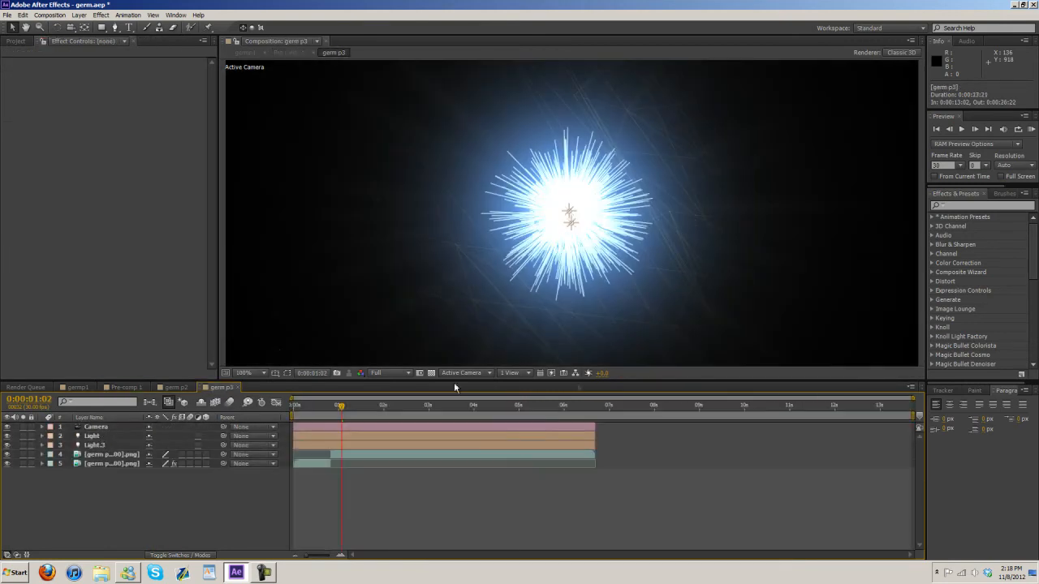
key(Home)
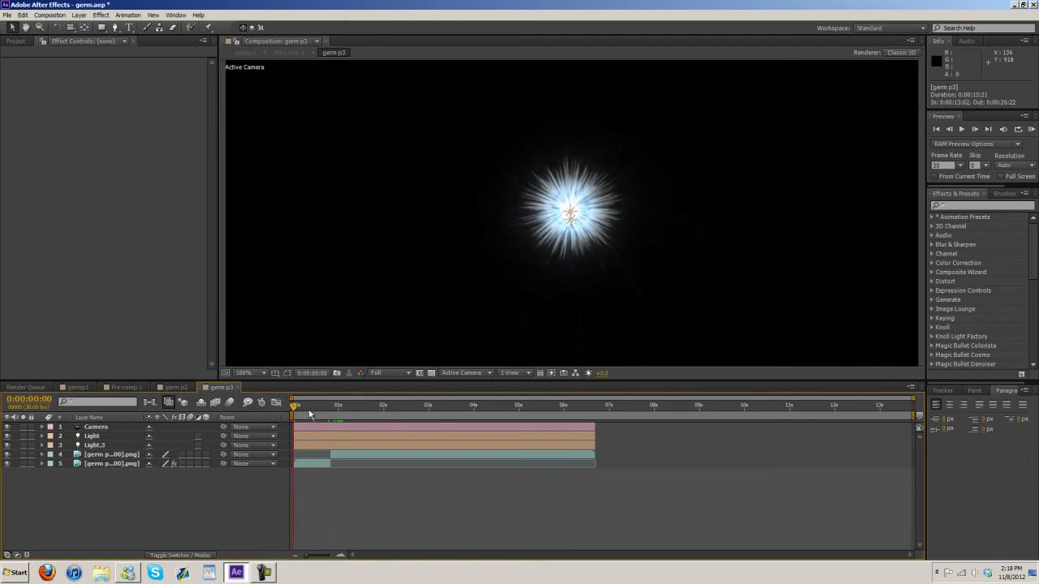
click(315, 425)
click(317, 436)
click(316, 444)
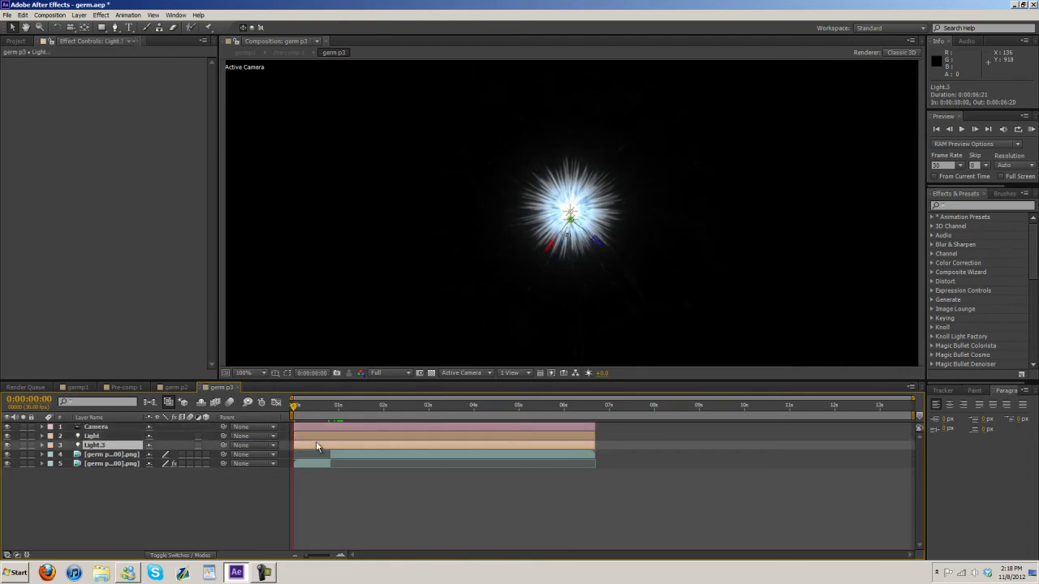
click(321, 464)
click(343, 454)
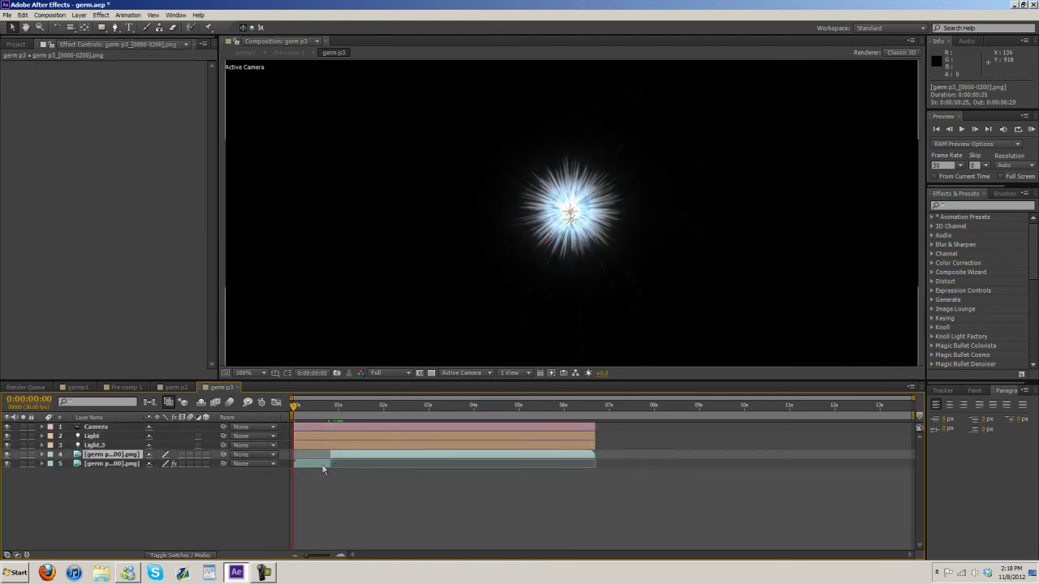
click(316, 464)
drag(294, 411, 263, 417)
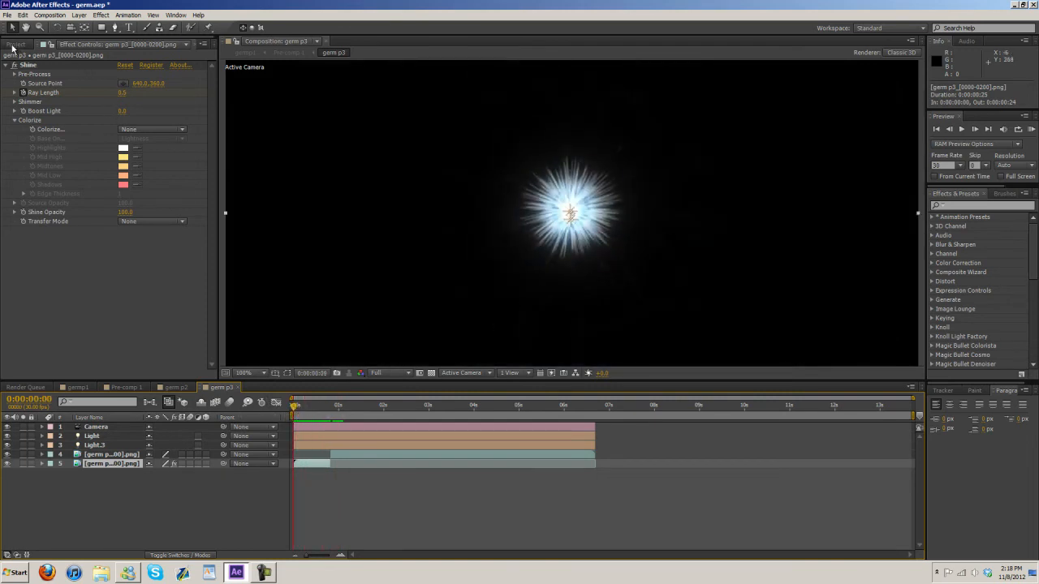
- Revisit the germ p2 composition, return to Pre-comp 1, and view the animation at 0:00:18:07
click(166, 389)
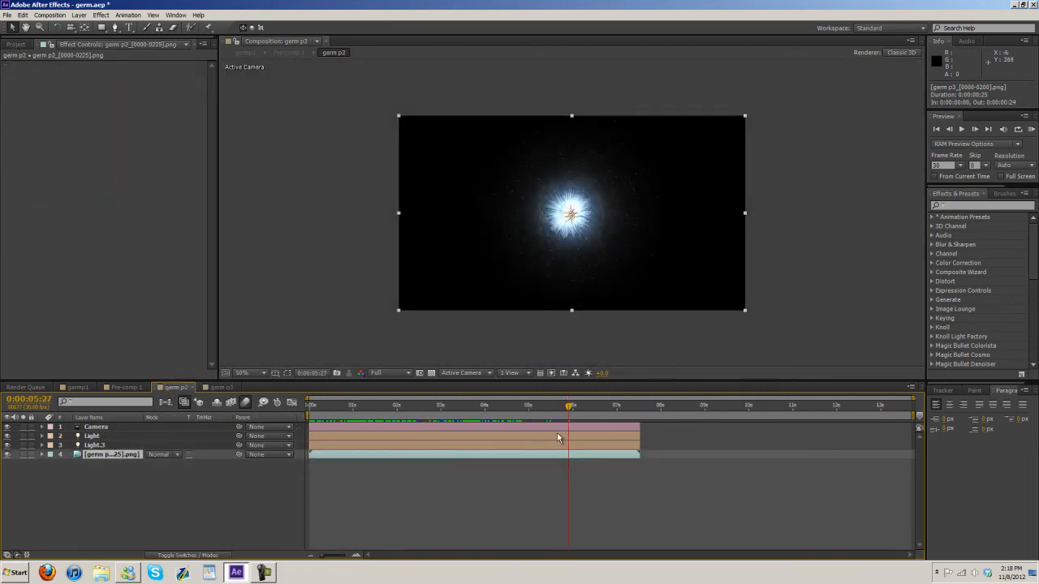
drag(568, 412, 598, 410)
click(131, 389)
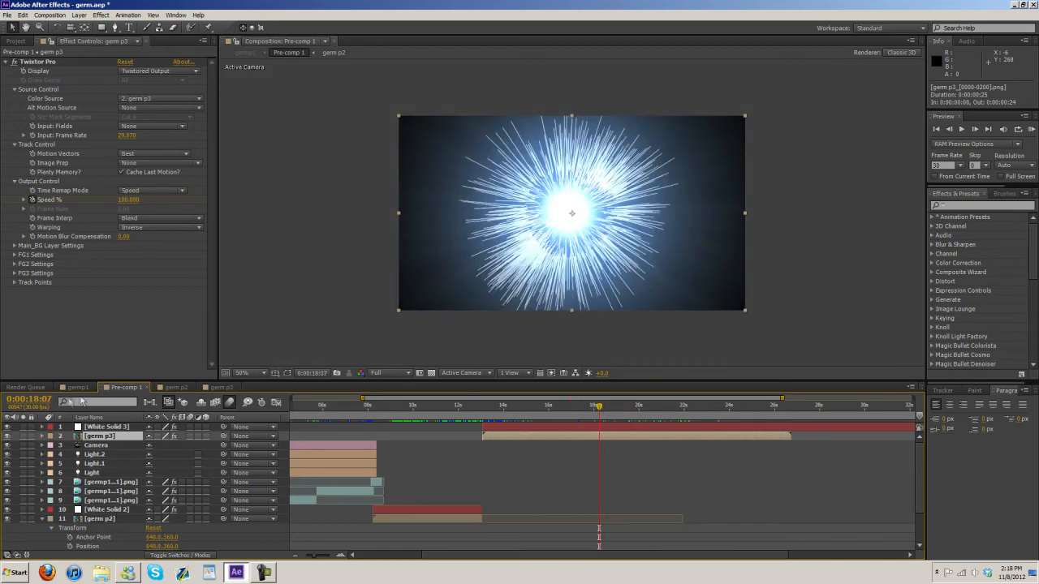
- In the germp1 composition, examine the transition around twenty seconds and the Twitch effect on the germ p4 sequence
click(78, 387)
drag(627, 408, 630, 410)
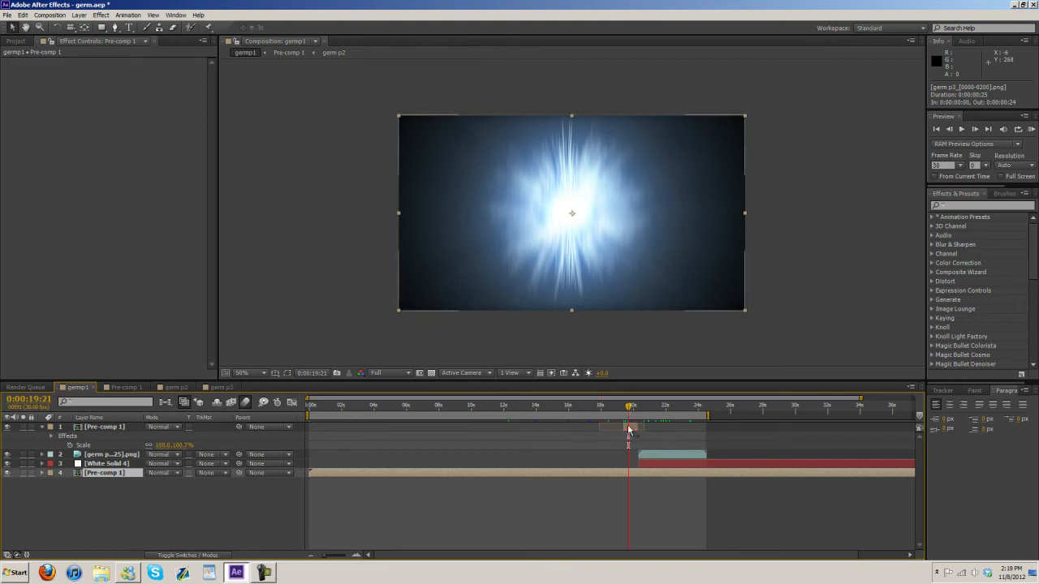
drag(631, 412, 638, 408)
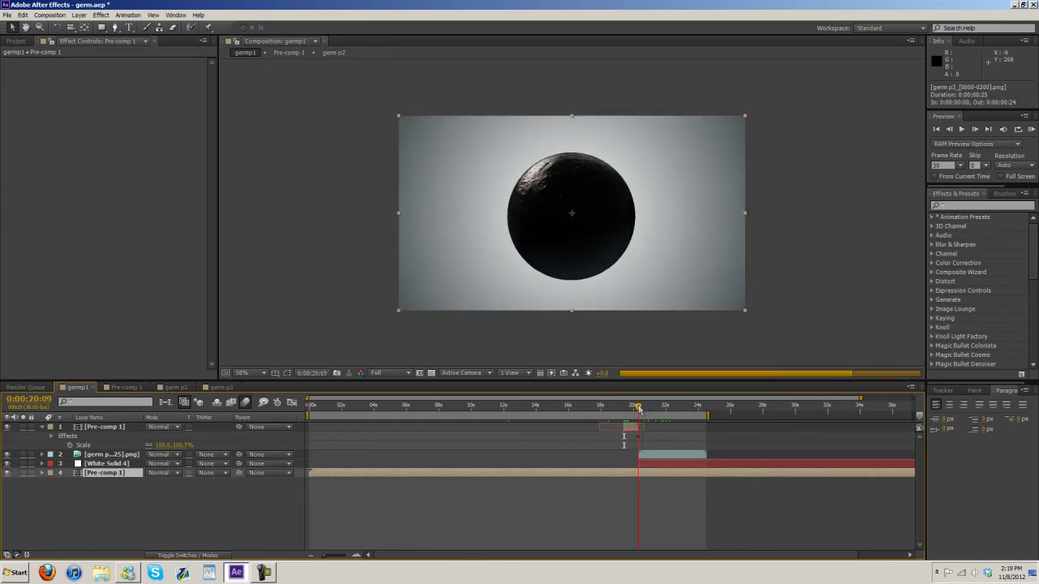
click(657, 458)
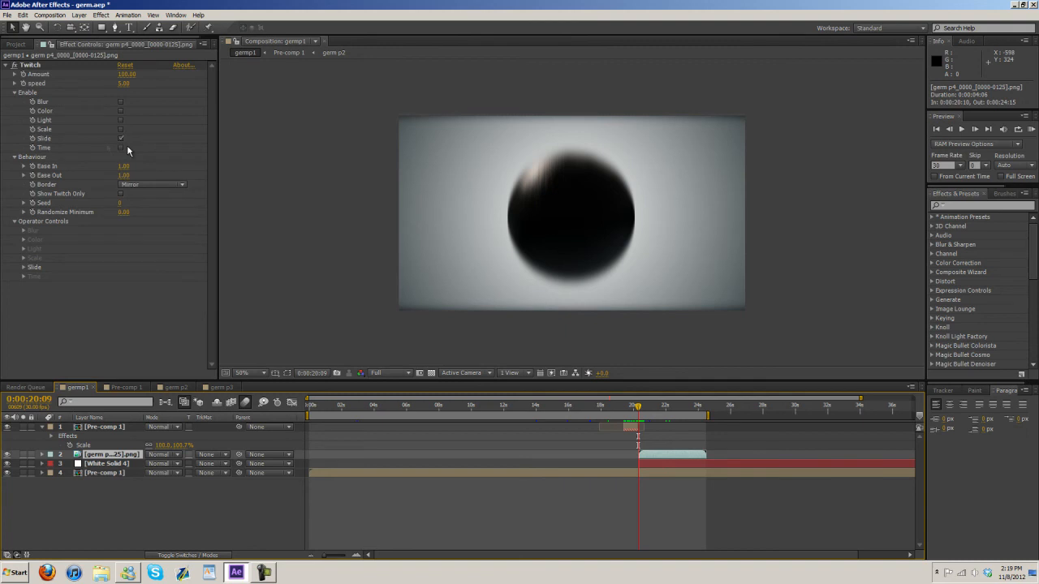
mouse_move(638, 412)
mouse_down()
mouse_move(647, 412)
mouse_move(637, 411)
mouse_up()
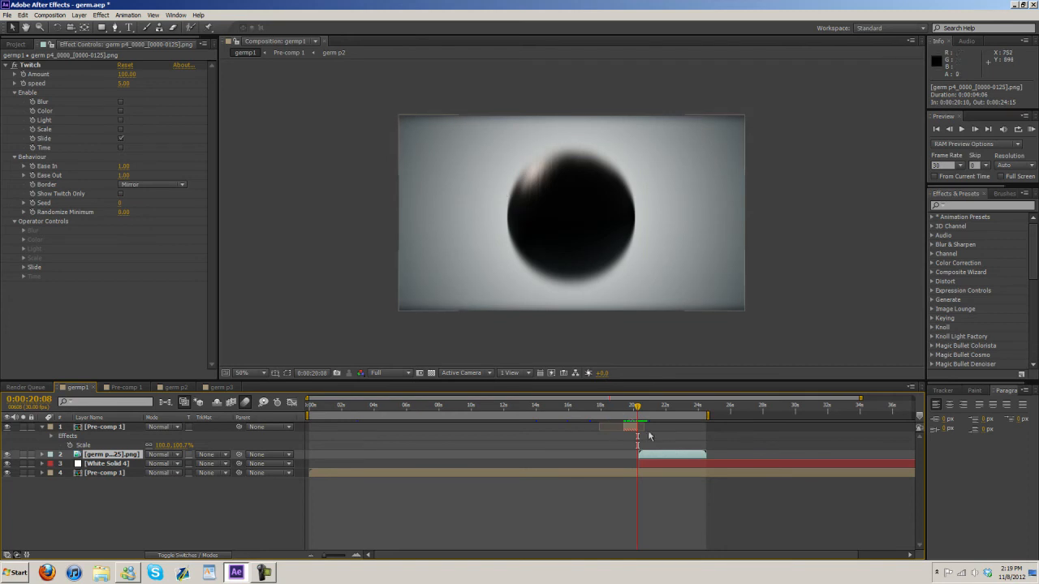
drag(638, 412, 632, 411)
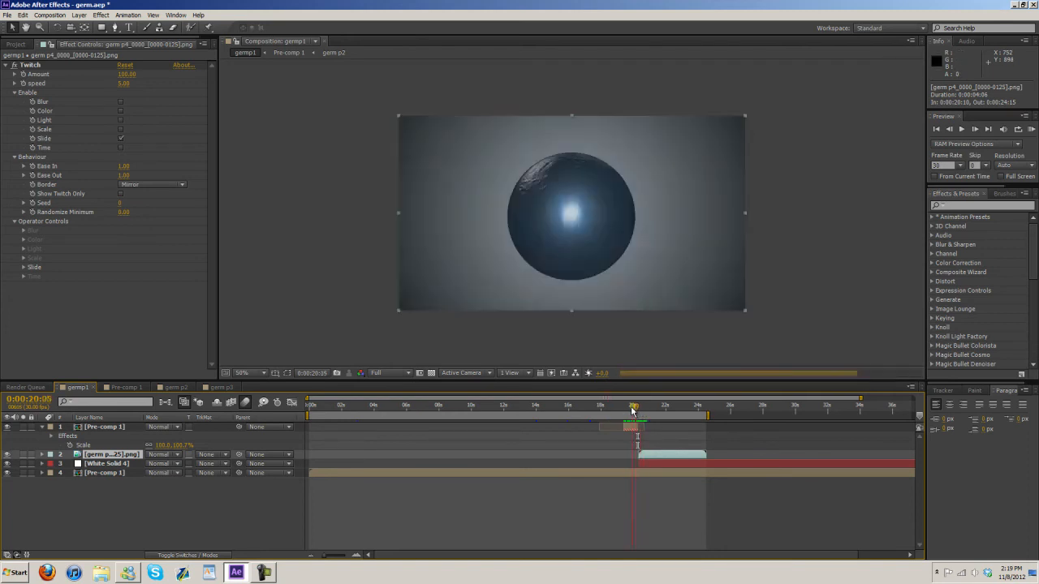
- Set the work area to start at 0:00:19:15 and RAM-preview the transition into the germ p4 sequence
drag(308, 415, 623, 420)
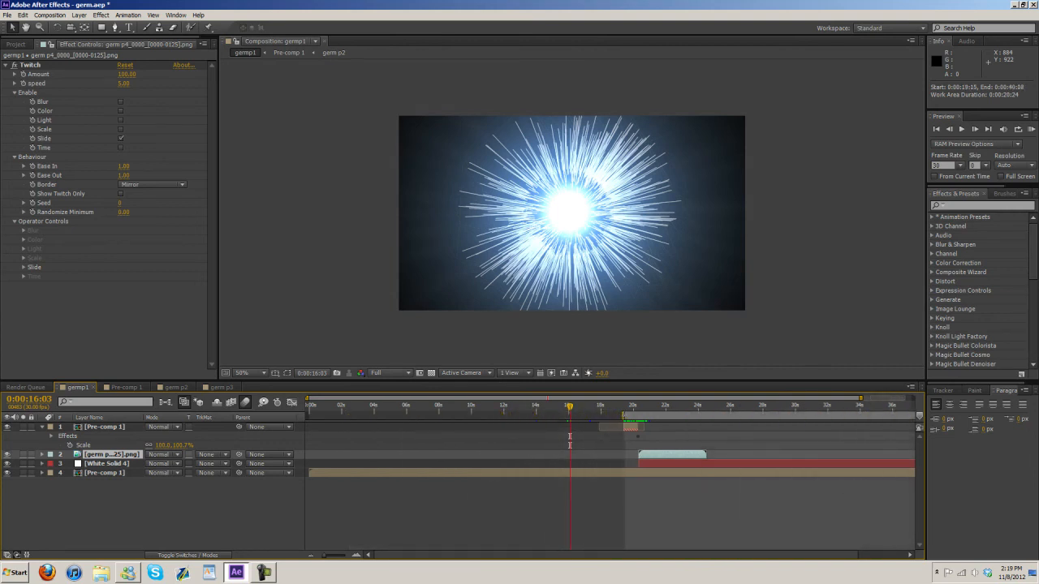
click(1031, 129)
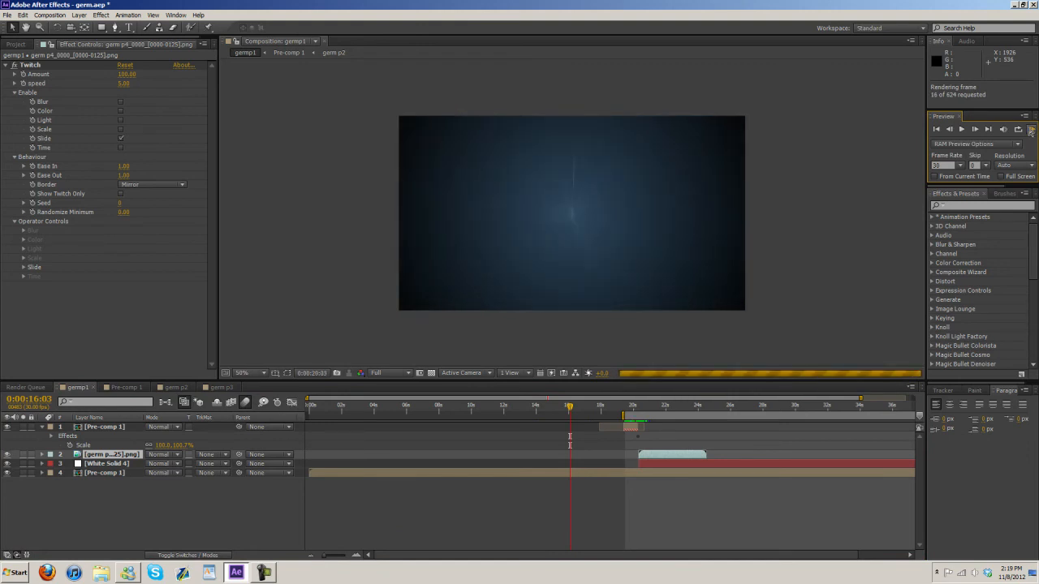
click(1031, 131)
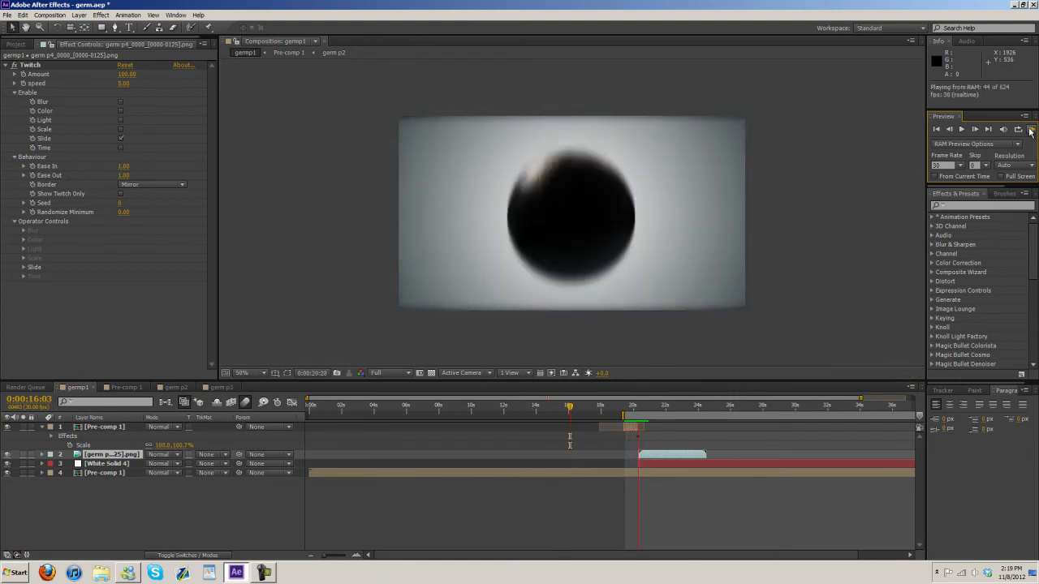
click(1031, 131)
- View the germ p4 sequence up to 0:00:20:29 and expand the Slide settings under Twitch's Operator Controls
drag(638, 412, 639, 410)
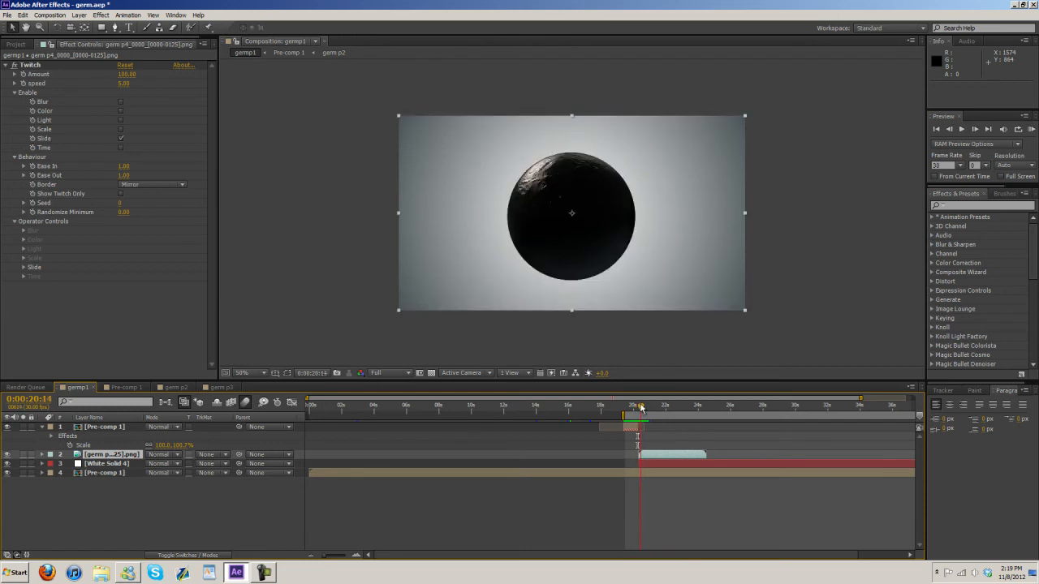
drag(641, 407, 649, 407)
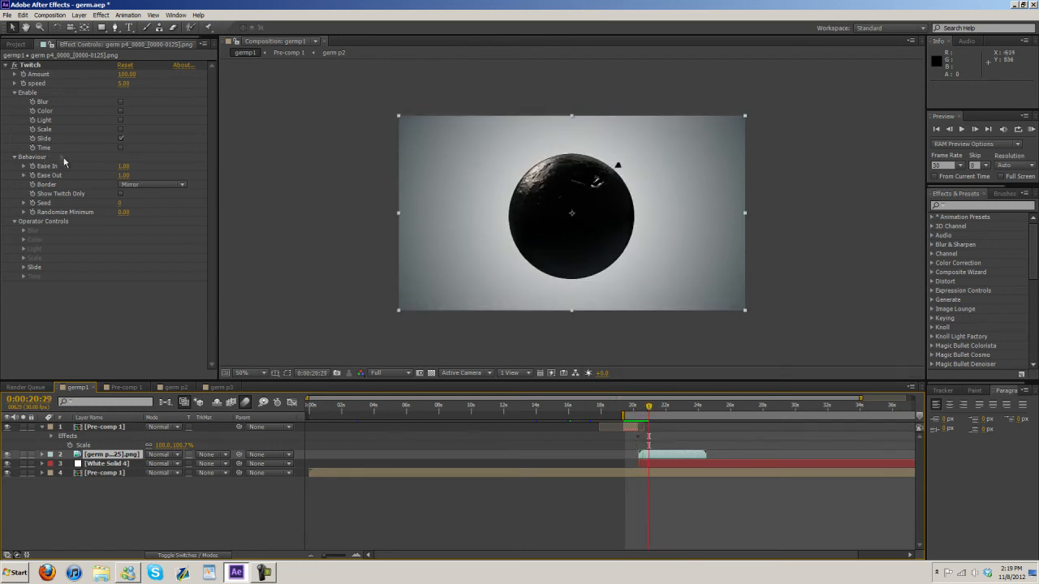
click(23, 267)
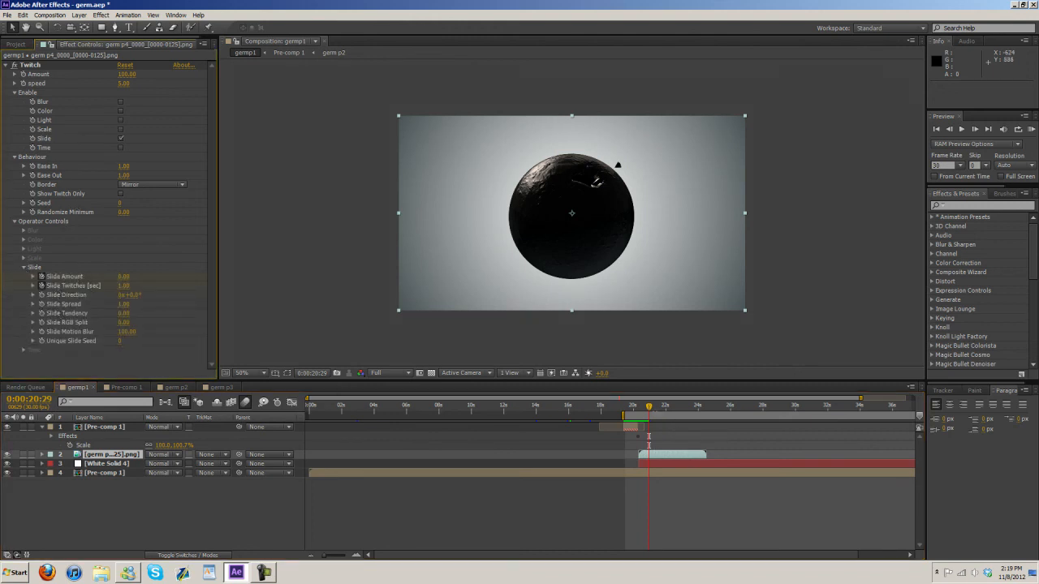
- Examine the transition into the germ p4 sequence frame by frame, starting from 0:00:20:04
drag(649, 408, 635, 408)
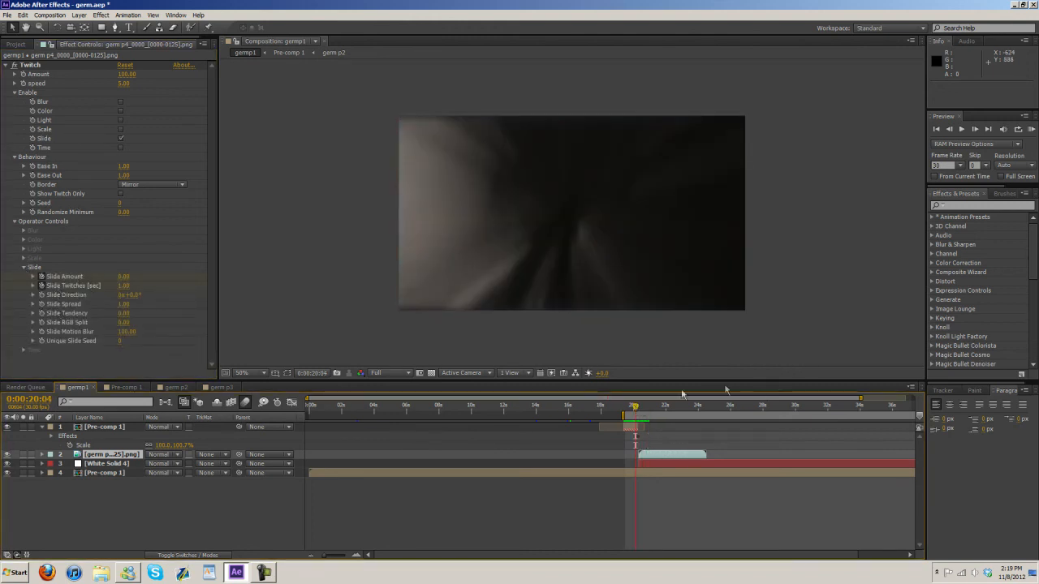
click(976, 130)
click(976, 129)
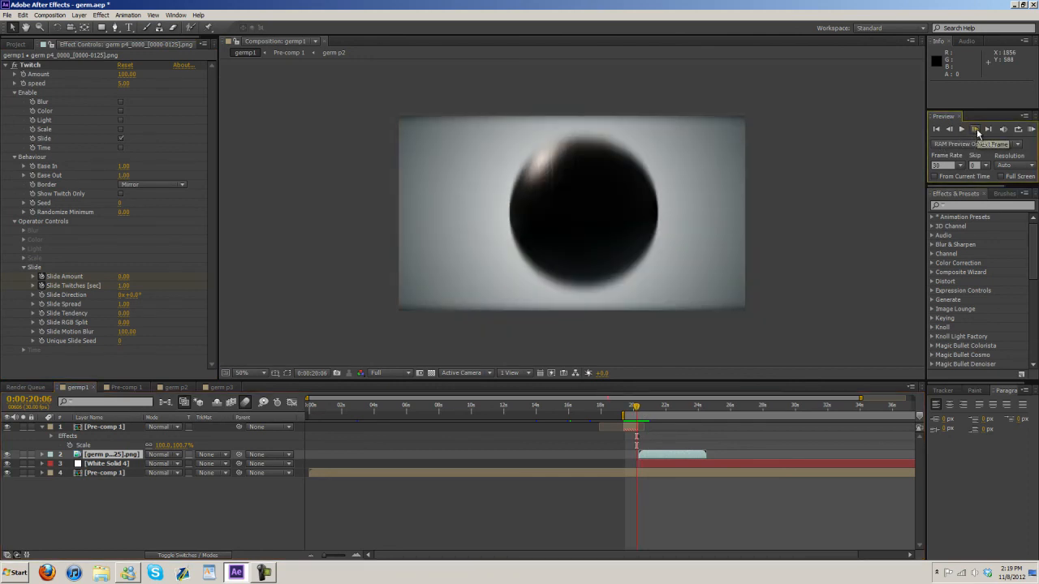
click(976, 130)
click(977, 130)
click(976, 130)
click(976, 131)
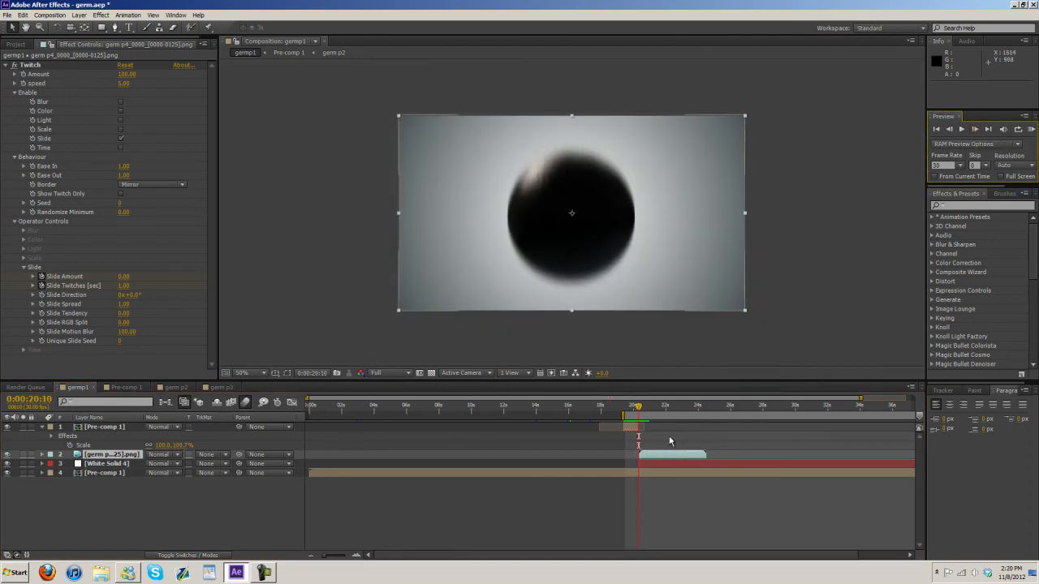
click(976, 130)
click(977, 130)
click(977, 131)
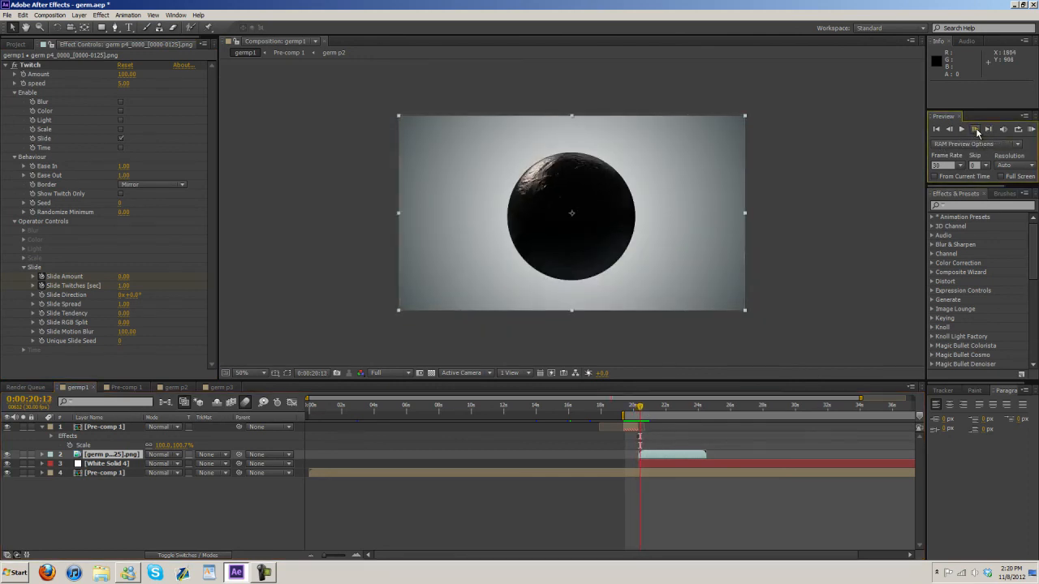
click(977, 131)
click(976, 131)
click(976, 131)
click(976, 131)
- Scrub the germ p4 explosion and its Slide twitch up to 0:00:25:00, revisiting 0:00:21:15, 0:00:24:00, and 0:00:23:15
drag(645, 408, 695, 414)
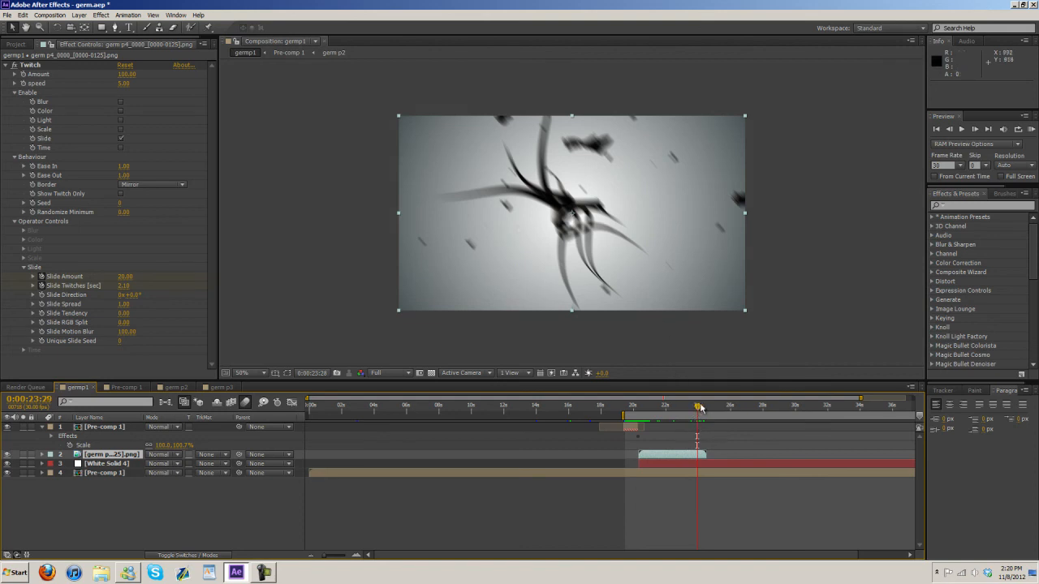
drag(699, 408, 715, 408)
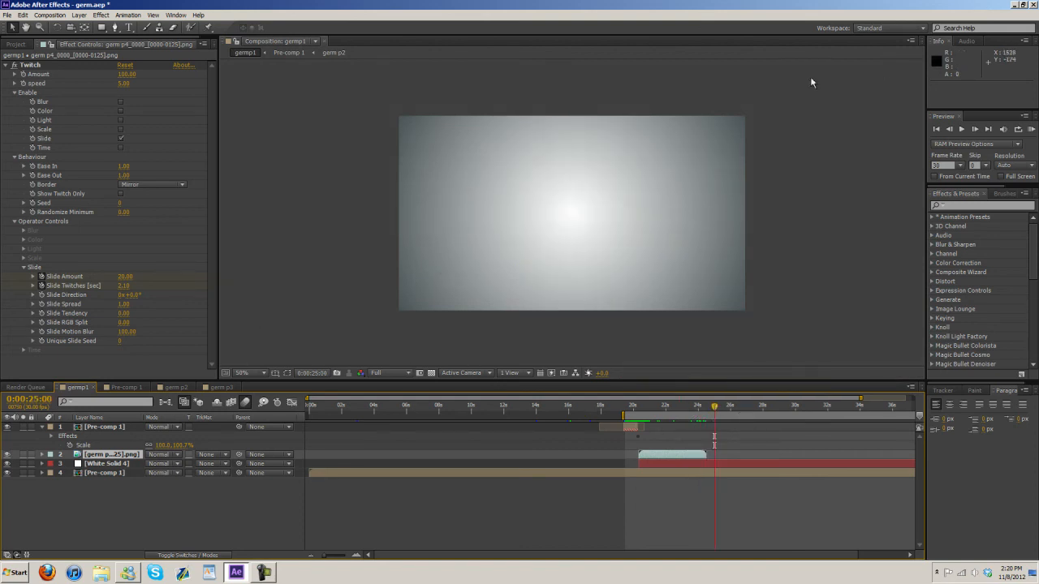
click(658, 409)
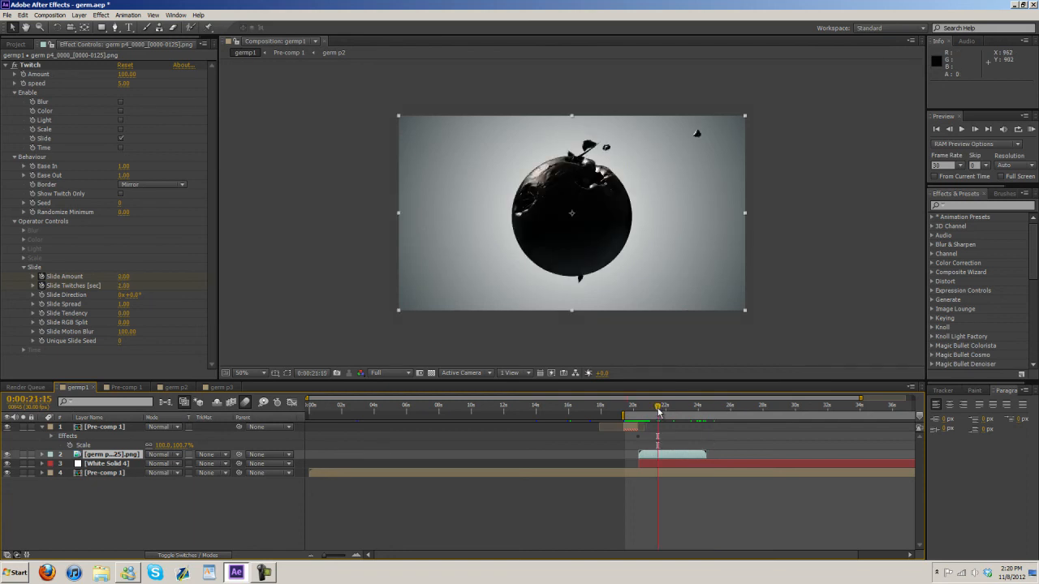
click(262, 573)
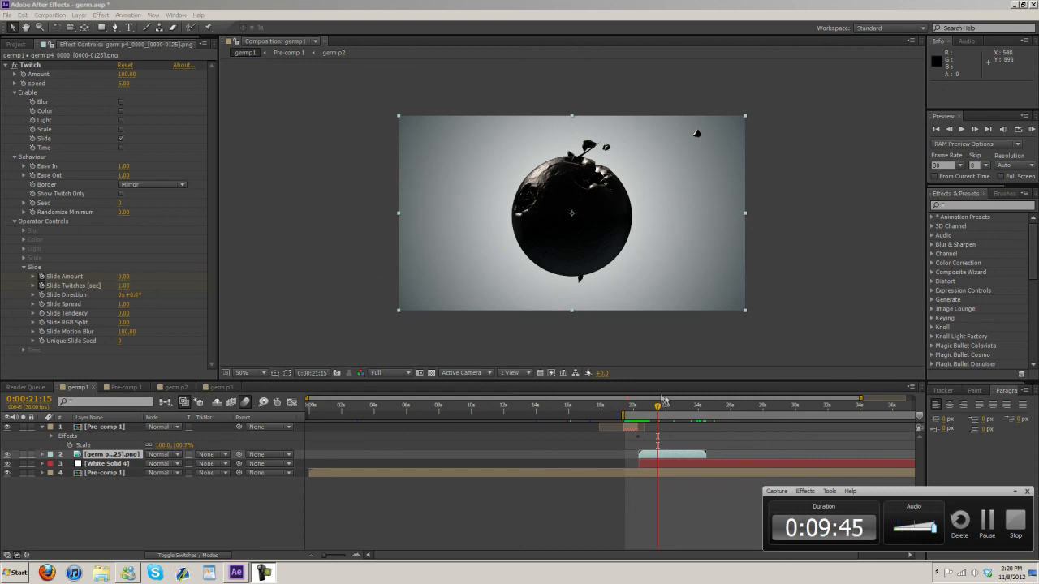
click(697, 406)
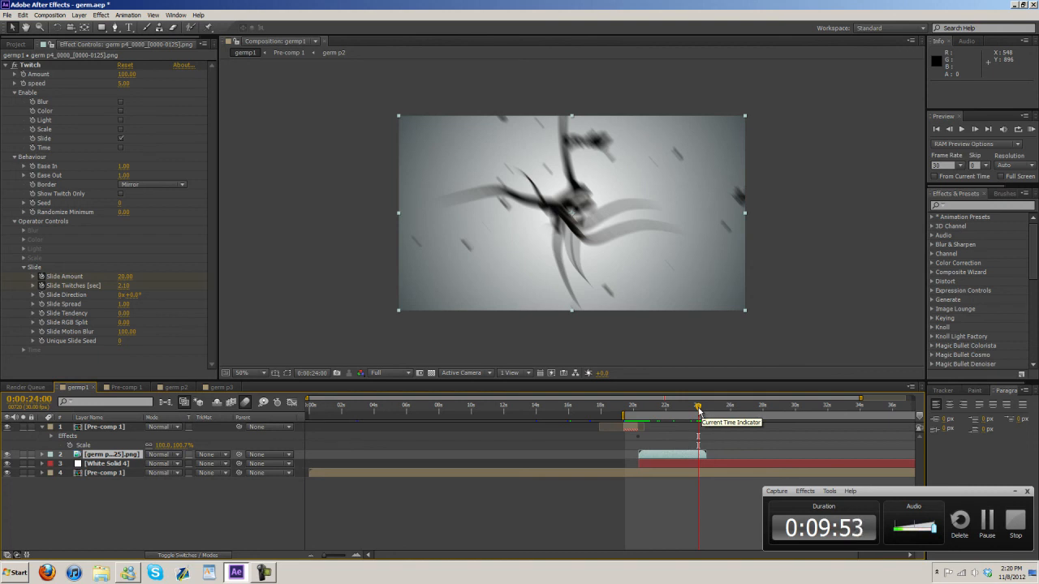
drag(698, 412, 690, 411)
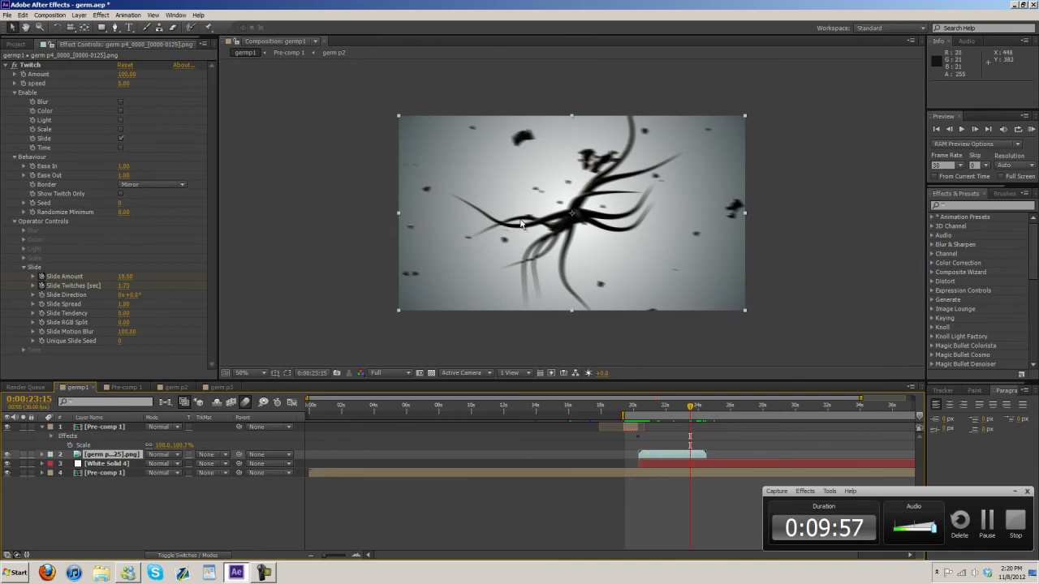